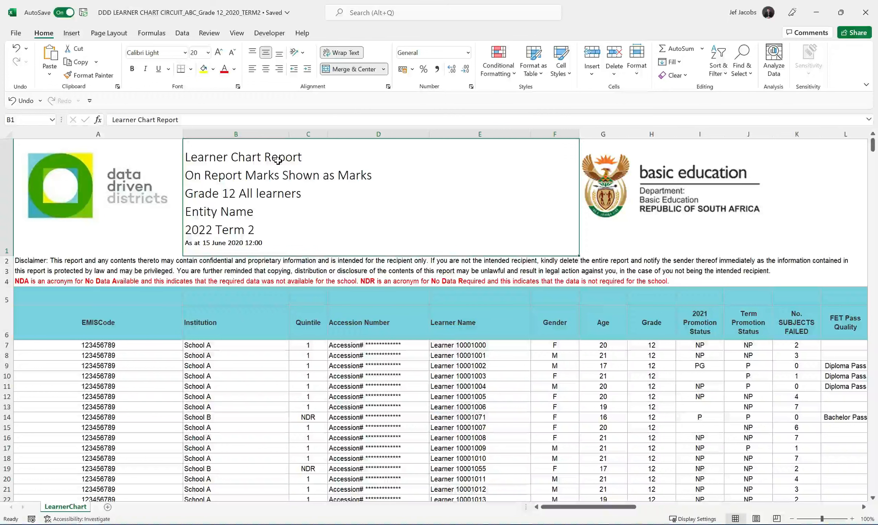
Step: Locate the No. Distinctions (Level 7) column and examine the first learners' entries in it
{"action": "left_click", "coordinate": [258, 320]}
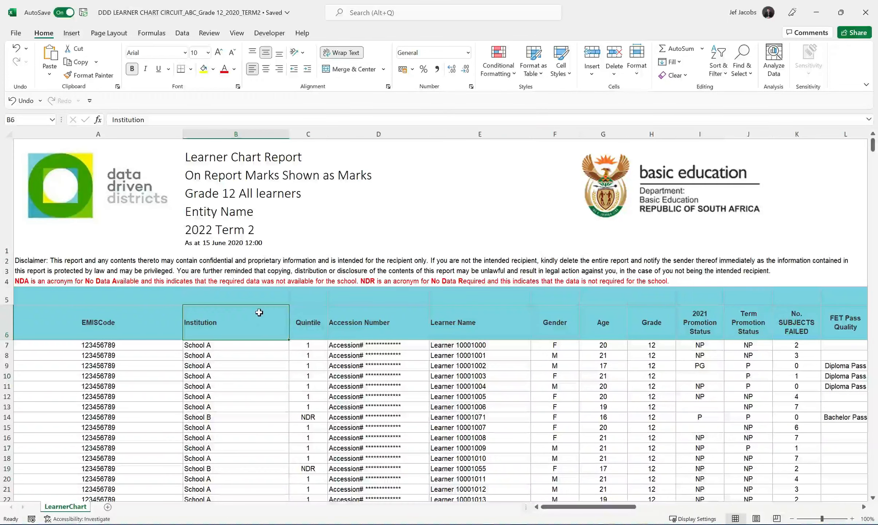
{"action": "left_click_drag", "start_coordinate": [556, 509], "coordinate": [576, 509]}
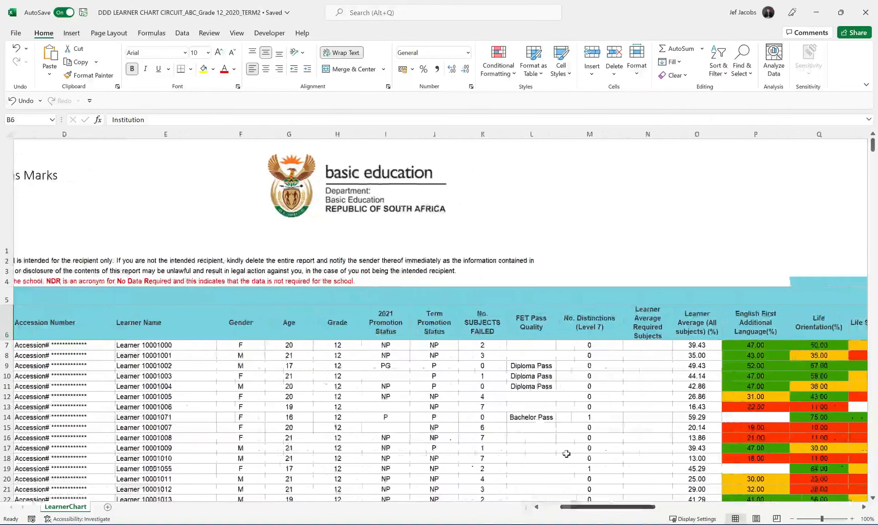
{"action": "left_click", "coordinate": [587, 326]}
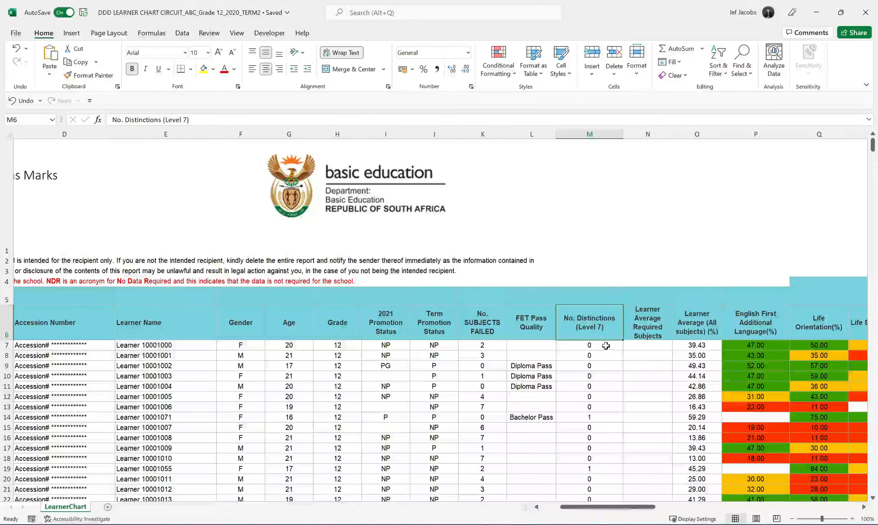
{"action": "left_click_drag", "start_coordinate": [606, 345], "coordinate": [629, 406]}
{"action": "left_click", "coordinate": [602, 361]}
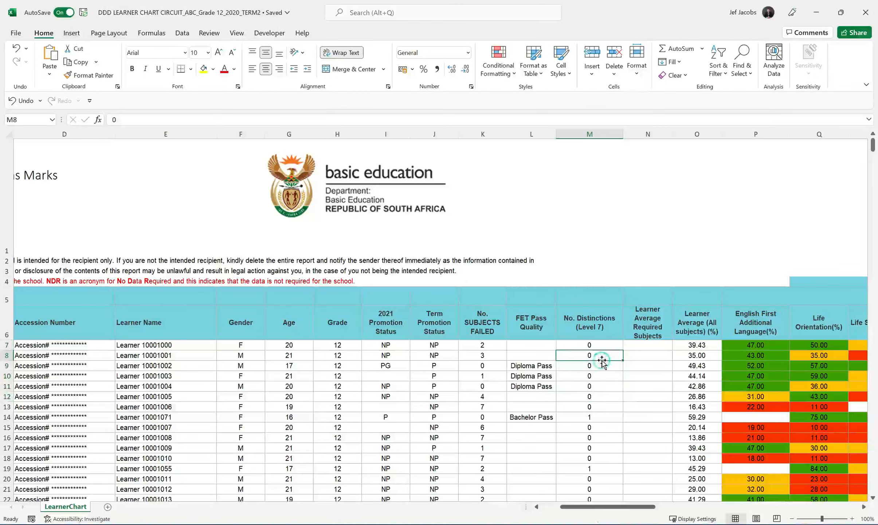
Step: Examine the learner record in row 14 from Quintile through No. Distinctions (Level 7)
{"action": "key", "text": "Down"}
{"action": "key", "text": "Down"}
{"action": "key", "text": "Down"}
{"action": "key", "text": "Down"}
{"action": "key", "text": "Down"}
{"action": "key", "text": "Down"}
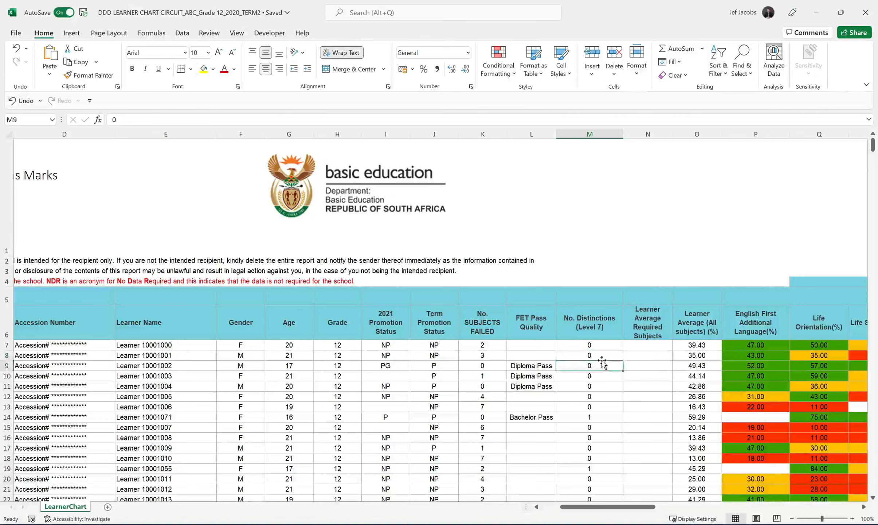
{"action": "key", "text": "Left"}
{"action": "key", "text": "Left"}
{"action": "key", "text": "Left"}
{"action": "key", "text": "Left"}
{"action": "key", "text": "Left"}
{"action": "key", "text": "Left"}
{"action": "key", "text": "Left"}
{"action": "key", "text": "Left"}
{"action": "key", "text": "Left"}
{"action": "key", "text": "Left"}
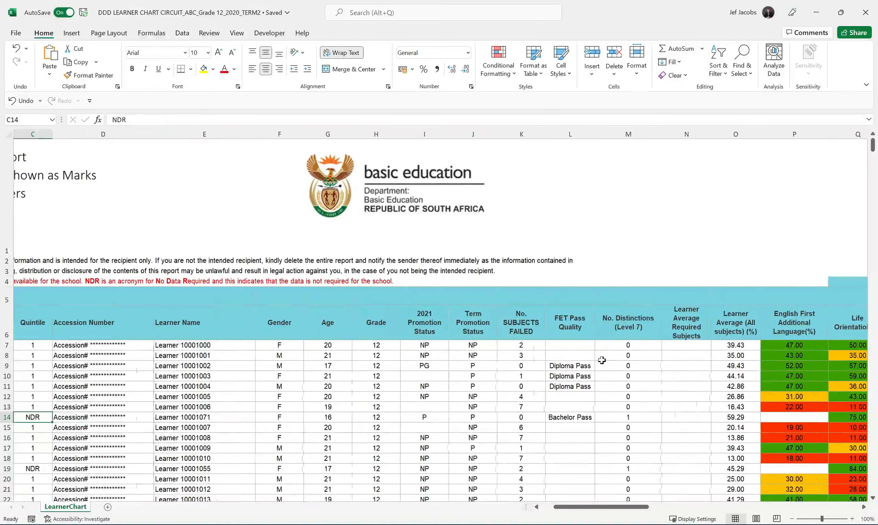
{"action": "key", "text": "Right"}
{"action": "key", "text": "Right"}
{"action": "key", "text": "Right"}
{"action": "key", "text": "Right"}
{"action": "key", "text": "Right"}
{"action": "key", "text": "Left"}
{"action": "key", "text": "Left"}
{"action": "key", "text": "Left"}
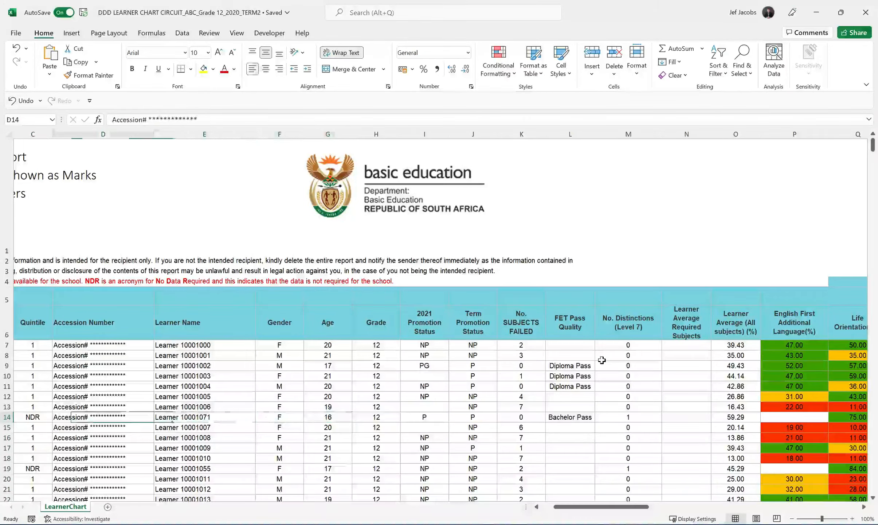
{"action": "key", "text": "Right"}
{"action": "key", "text": "Right"}
{"action": "key", "text": "Right"}
{"action": "key", "text": "Right"}
{"action": "key", "text": "Right"}
{"action": "key", "text": "Right"}
{"action": "key", "text": "Right"}
{"action": "key", "text": "Right"}
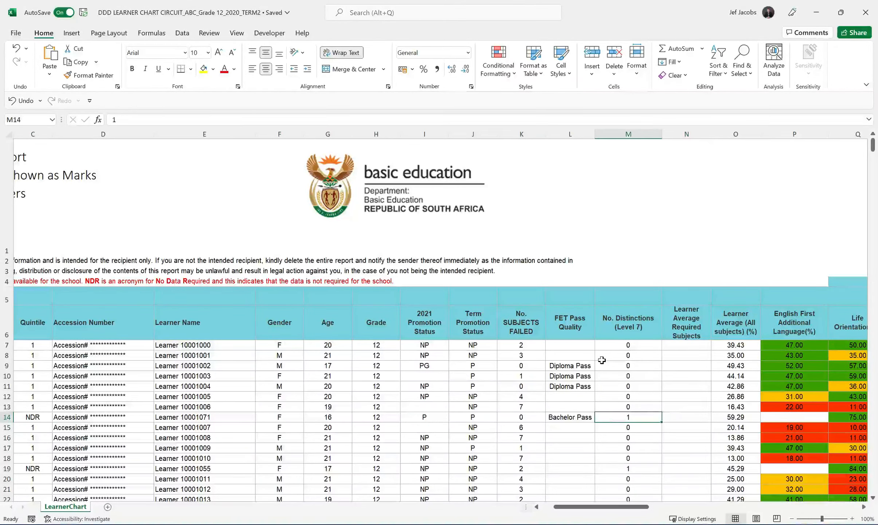
Step: Examine the subject marks in row 14 from Learner Average through English Home Language to find the distinctions
{"action": "key", "text": "Right"}
{"action": "key", "text": "Right"}
{"action": "key", "text": "Right"}
{"action": "key", "text": "Right"}
{"action": "key", "text": "Right"}
{"action": "key", "text": "Right"}
{"action": "key", "text": "Right"}
{"action": "key", "text": "Right"}
{"action": "key", "text": "Right"}
{"action": "key", "text": "Right"}
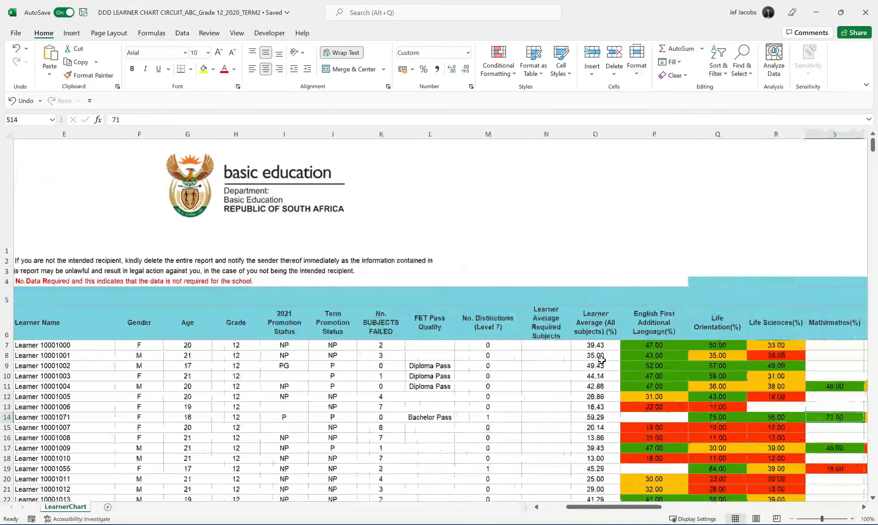
{"action": "key", "text": "Left"}
{"action": "key", "text": "Left"}
{"action": "key", "text": "Left"}
{"action": "key", "text": "Left"}
{"action": "key", "text": "Left"}
{"action": "key", "text": "Left"}
{"action": "key", "text": "Left"}
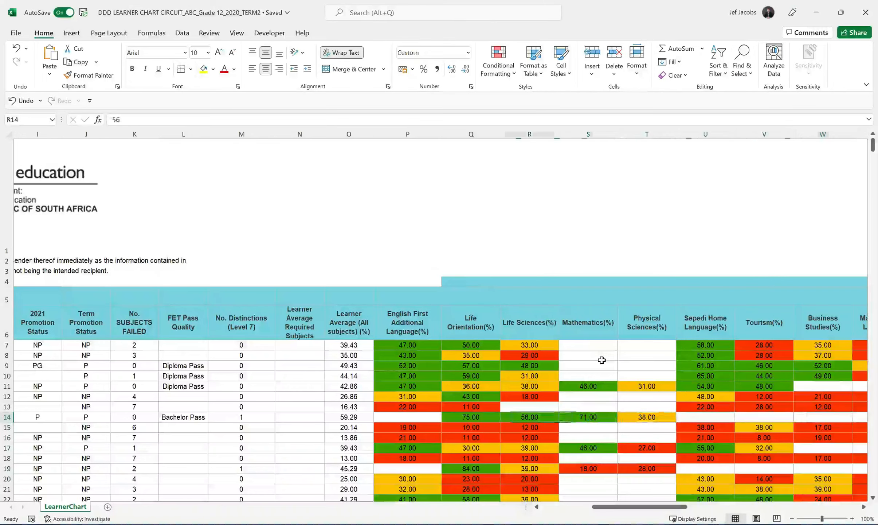
{"action": "key", "text": "Right"}
{"action": "key", "text": "Right"}
{"action": "key", "text": "Right"}
{"action": "key", "text": "Right"}
{"action": "key", "text": "Right"}
{"action": "key", "text": "Right"}
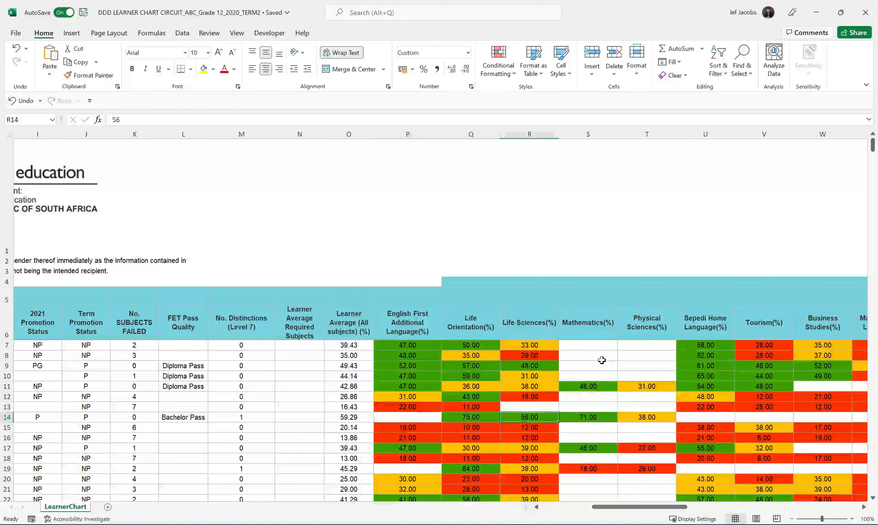
{"action": "key", "text": "Right"}
{"action": "key", "text": "Right"}
{"action": "key", "text": "Right"}
{"action": "key", "text": "Right"}
{"action": "key", "text": "Right"}
{"action": "key", "text": "Right"}
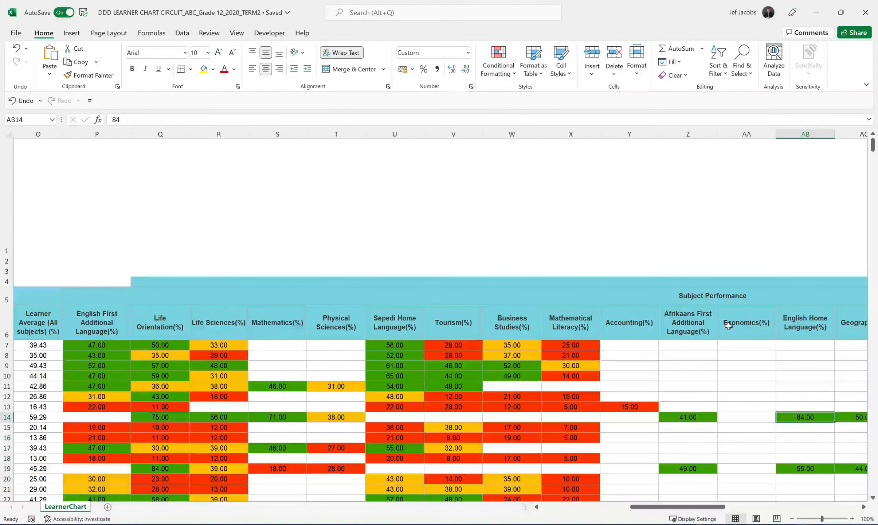
{"action": "left_click_drag", "start_coordinate": [793, 324], "coordinate": [798, 419]}
{"action": "left_click", "coordinate": [799, 419]}
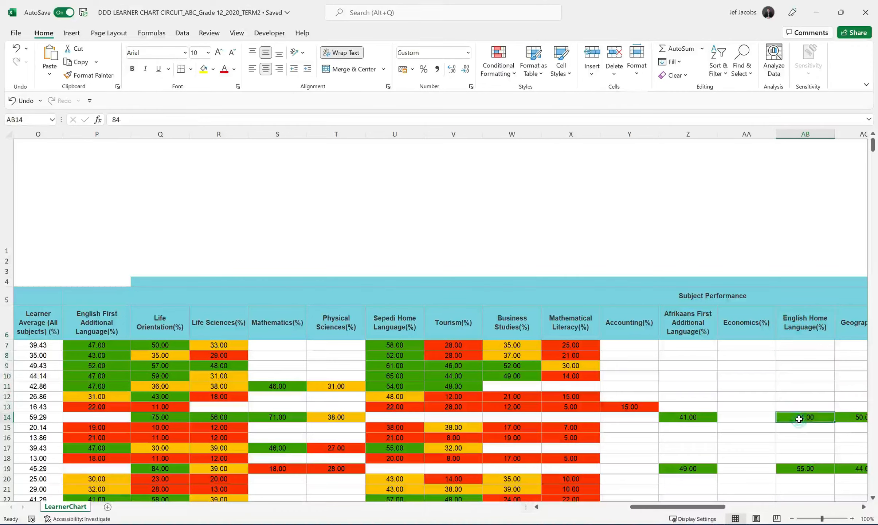
Step: Trace row 14 back from the subject marks to its No. Distinctions (Level 7) cell, M14
{"action": "key", "text": "Left"}
{"action": "key", "text": "Left"}
{"action": "key", "text": "Left"}
{"action": "key", "text": "Left"}
{"action": "key", "text": "Left"}
{"action": "key", "text": "Left"}
{"action": "key", "text": "Left"}
{"action": "key", "text": "Left"}
{"action": "key", "text": "Left"}
{"action": "key", "text": "Left"}
{"action": "key", "text": "Left"}
{"action": "key", "text": "Left"}
{"action": "key", "text": "Left"}
{"action": "key", "text": "Left"}
{"action": "key", "text": "Left"}
{"action": "key", "text": "Left"}
{"action": "key", "text": "Left"}
{"action": "key", "text": "Left"}
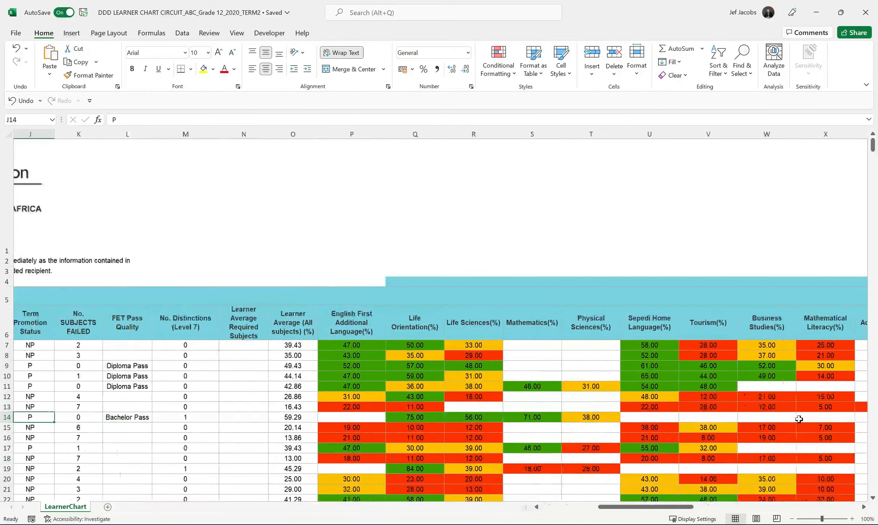
{"action": "key", "text": "Left"}
{"action": "key", "text": "Left"}
{"action": "key", "text": "Right"}
{"action": "key", "text": "Right"}
{"action": "key", "text": "Right"}
{"action": "key", "text": "Right"}
{"action": "key", "text": "Right"}
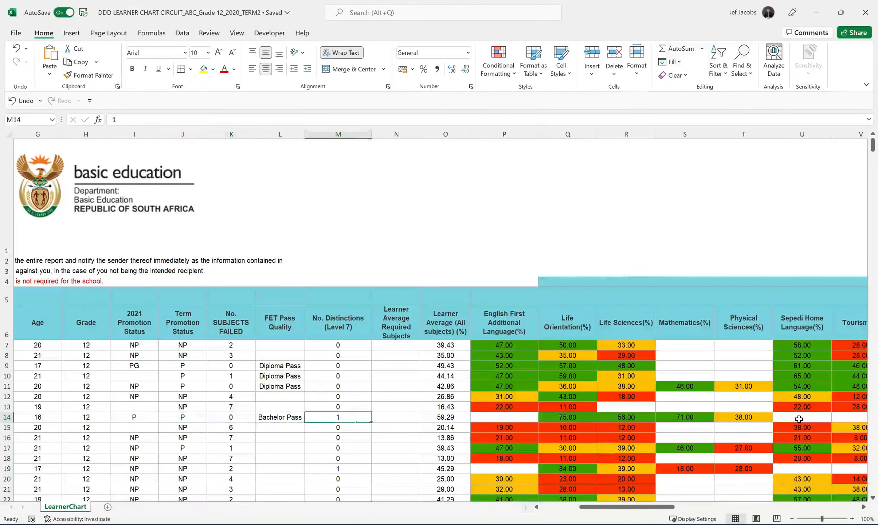
Step: Select the whole No. Distinctions (Level 7) column M to read the sum of all distinctions
{"action": "left_click_drag", "start_coordinate": [366, 333], "coordinate": [349, 375]}
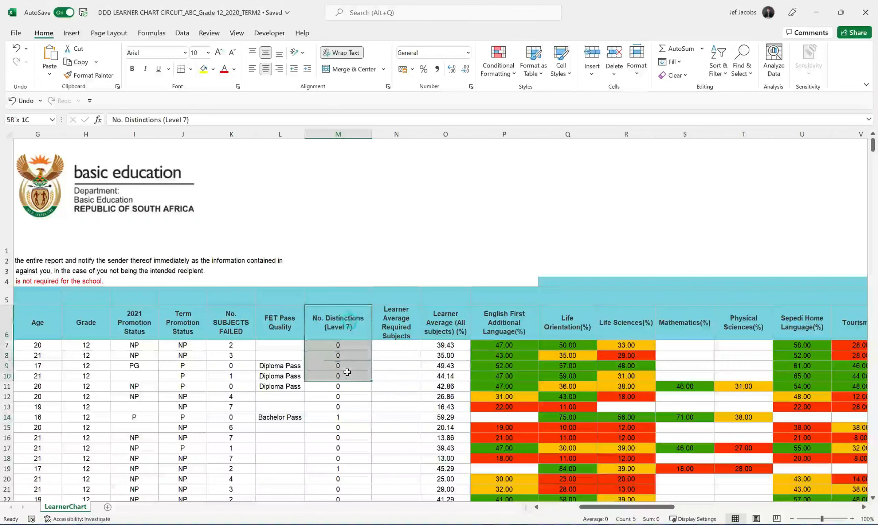
{"action": "left_click", "coordinate": [344, 388]}
{"action": "scroll", "coordinate": [344, 390], "scroll_direction": "down", "scroll_amount": 1}
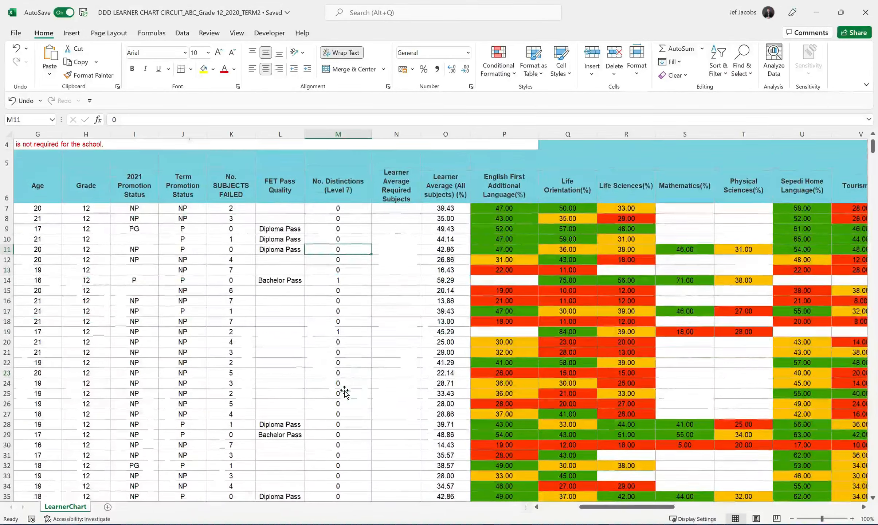
{"action": "left_click_drag", "start_coordinate": [350, 208], "coordinate": [338, 380]}
{"action": "left_click", "coordinate": [338, 320]}
{"action": "scroll", "coordinate": [348, 317], "scroll_direction": "up", "scroll_amount": 1}
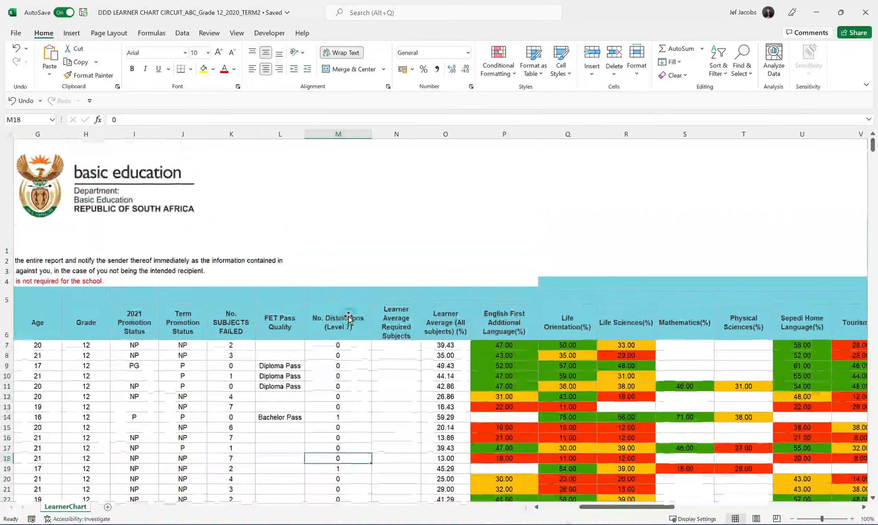
{"action": "left_click", "coordinate": [351, 134]}
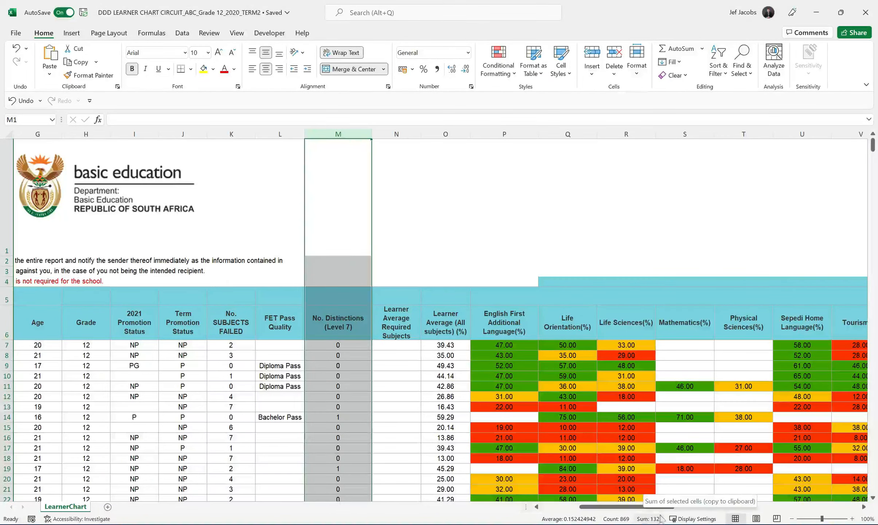
Step: Examine the distinction counts down column M as far as cell M107, and return to the column heading in M6
{"action": "left_click", "coordinate": [339, 388]}
{"action": "scroll", "coordinate": [339, 388], "scroll_direction": "down", "scroll_amount": 4}
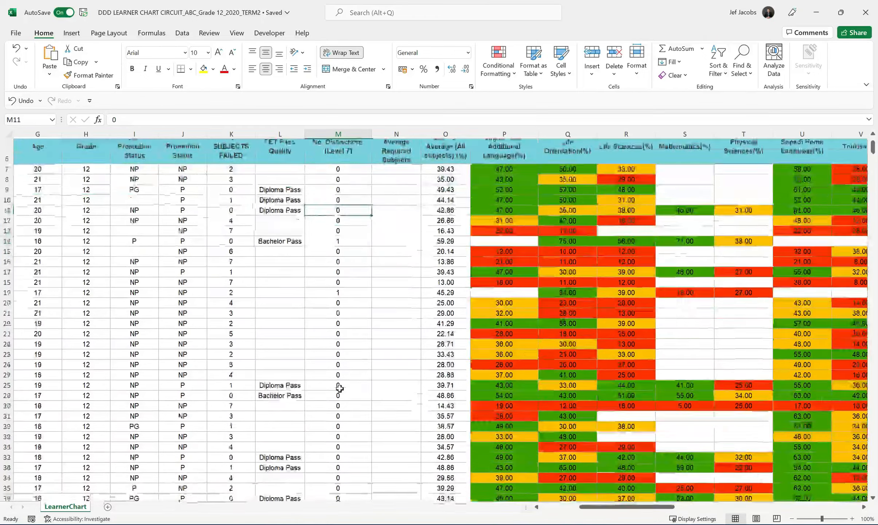
{"action": "scroll", "coordinate": [340, 389], "scroll_direction": "down", "scroll_amount": 13}
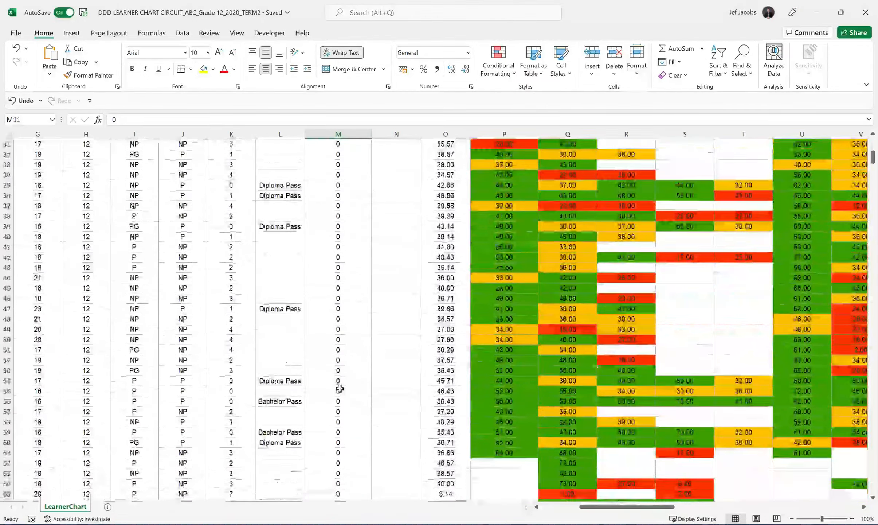
{"action": "scroll", "coordinate": [340, 388], "scroll_direction": "down", "scroll_amount": 11}
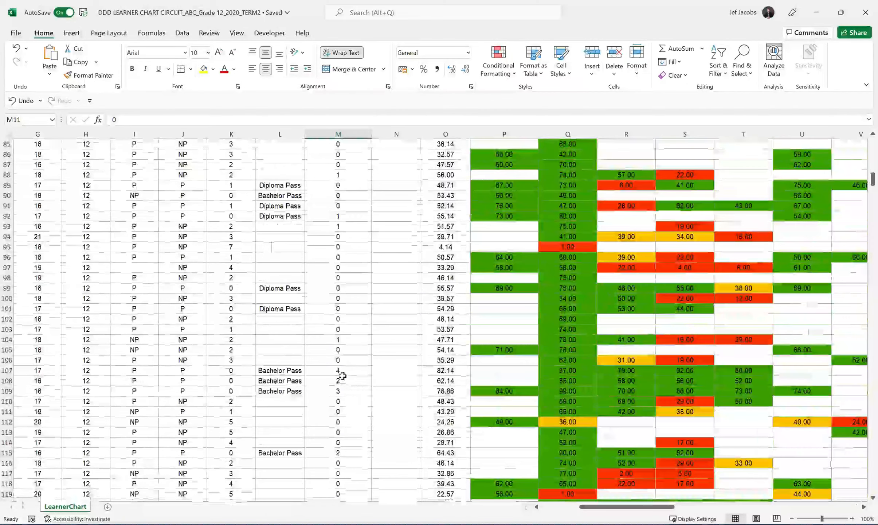
{"action": "left_click", "coordinate": [340, 371]}
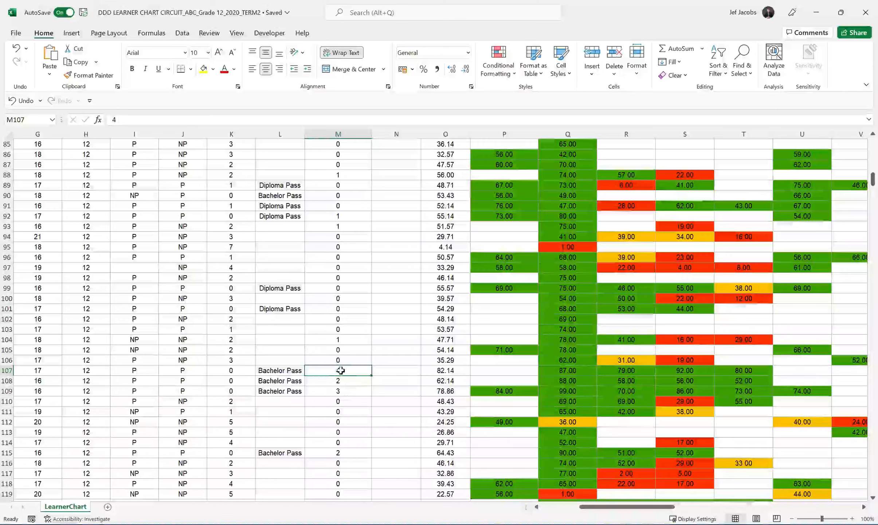
{"action": "scroll", "coordinate": [341, 371], "scroll_direction": "up", "scroll_amount": 16}
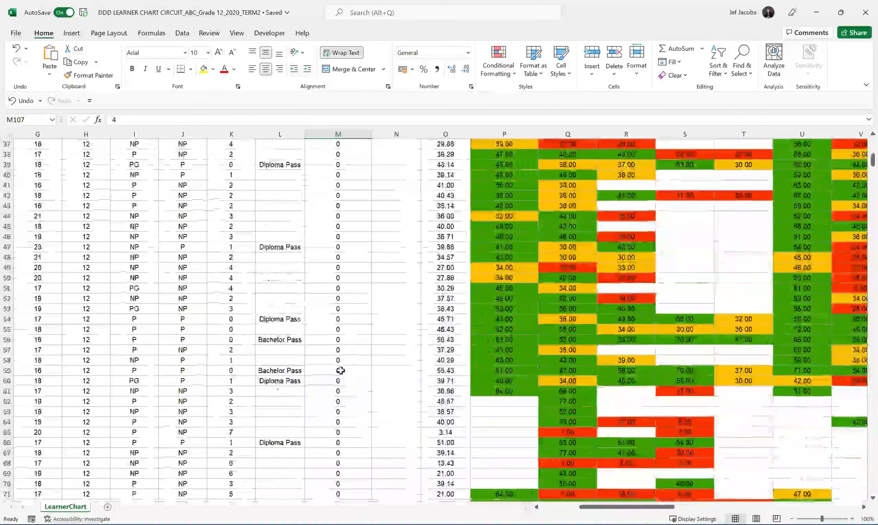
{"action": "scroll", "coordinate": [341, 370], "scroll_direction": "up", "scroll_amount": 12}
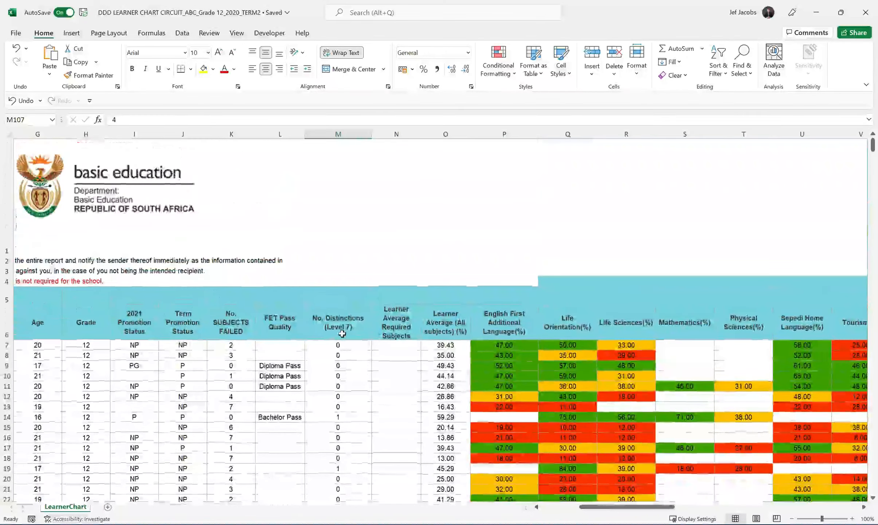
{"action": "left_click", "coordinate": [341, 334]}
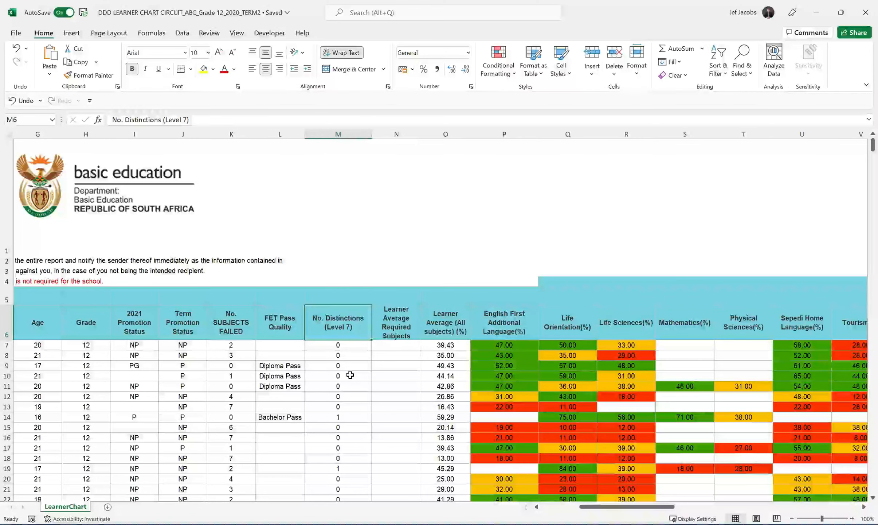
Step: Review the distinction counts in M7:M25, checking the learners in cells M19 and M14
{"action": "scroll", "coordinate": [348, 372], "scroll_direction": "down", "scroll_amount": 1}
{"action": "left_click", "coordinate": [350, 208]}
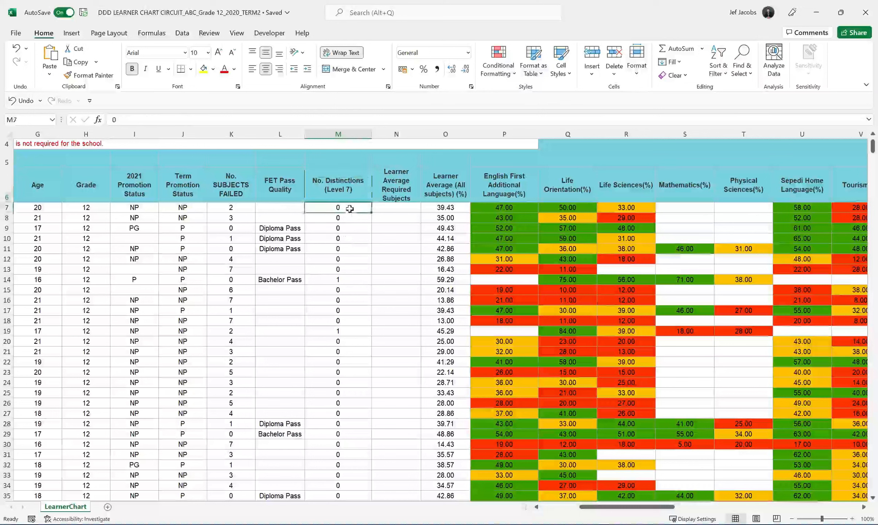
{"action": "left_click_drag", "start_coordinate": [350, 208], "coordinate": [348, 393]}
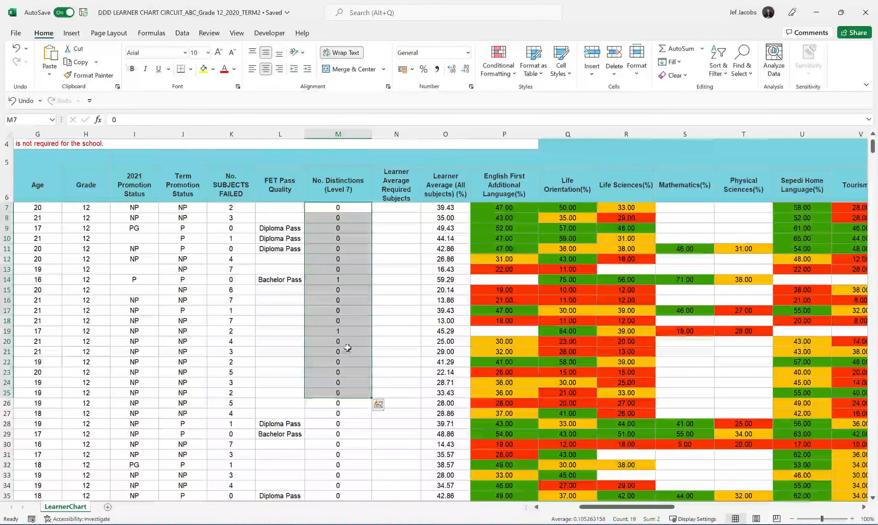
{"action": "left_click", "coordinate": [348, 332]}
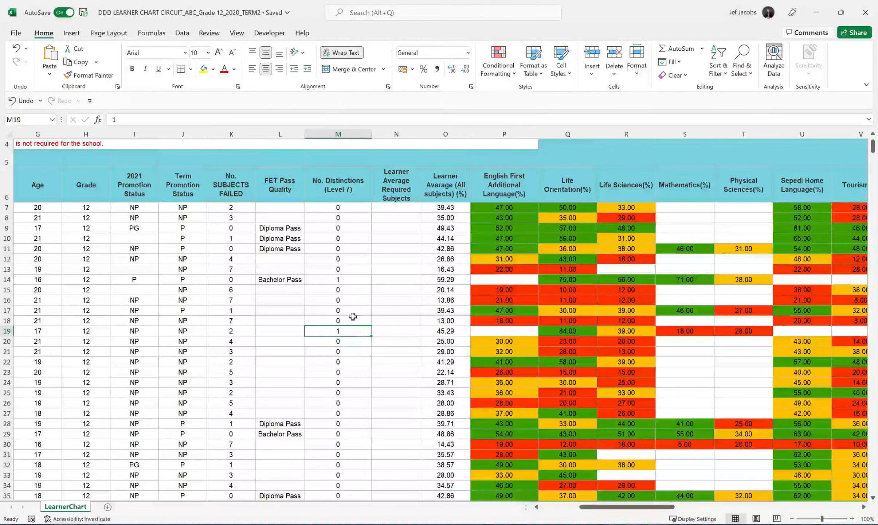
{"action": "left_click_drag", "start_coordinate": [352, 317], "coordinate": [353, 291]}
{"action": "left_click", "coordinate": [357, 276]}
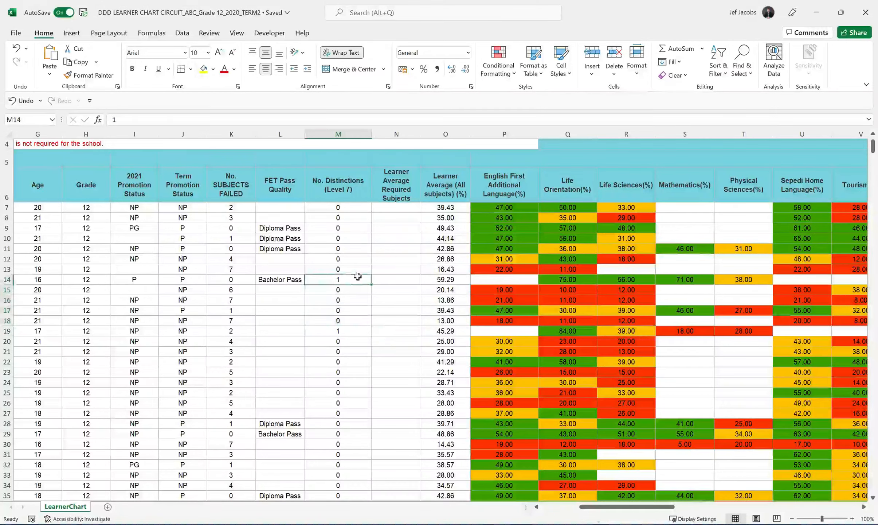
{"action": "scroll", "coordinate": [358, 277], "scroll_direction": "up", "scroll_amount": 1}
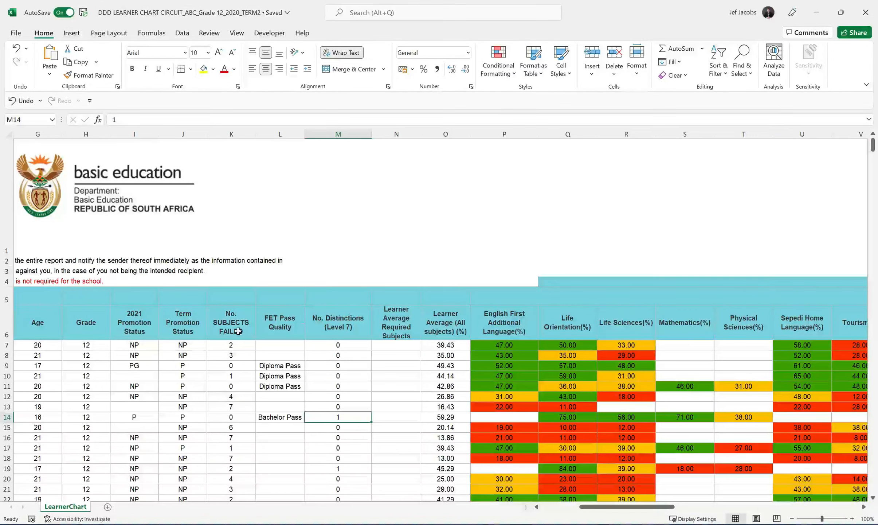
Step: Select the heading cells in row 6 from EMISCode in A6 across the table and add a filter to them
{"action": "left_click_drag", "start_coordinate": [595, 506], "coordinate": [542, 507]}
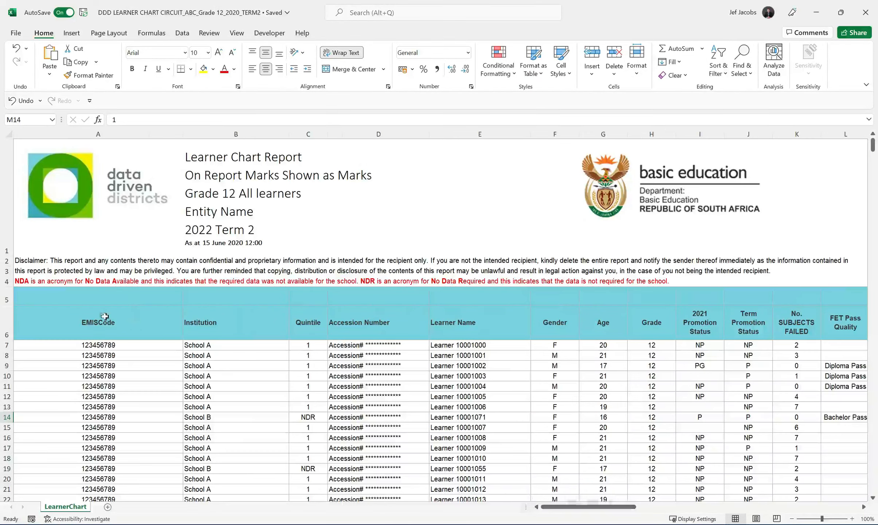
{"action": "left_click", "coordinate": [97, 325]}
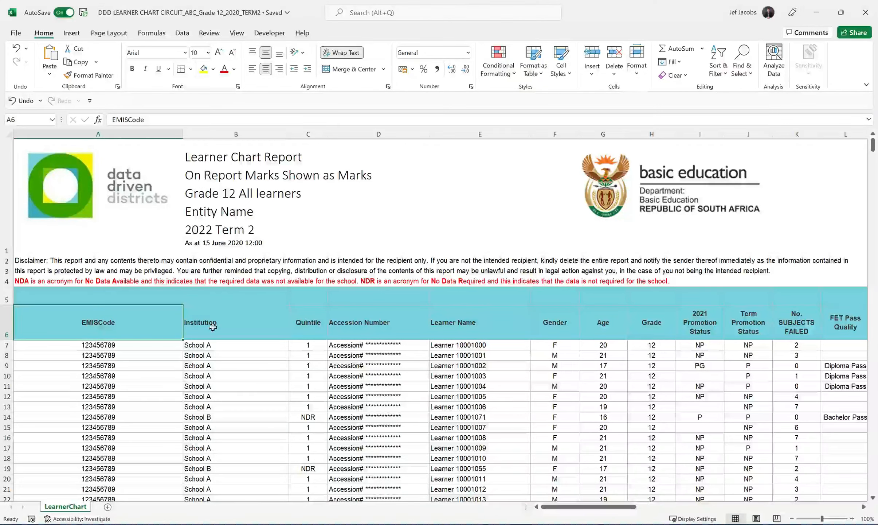
{"action": "left_click_drag", "start_coordinate": [212, 327], "coordinate": [743, 321]}
{"action": "left_click_drag", "start_coordinate": [769, 508], "coordinate": [577, 513]}
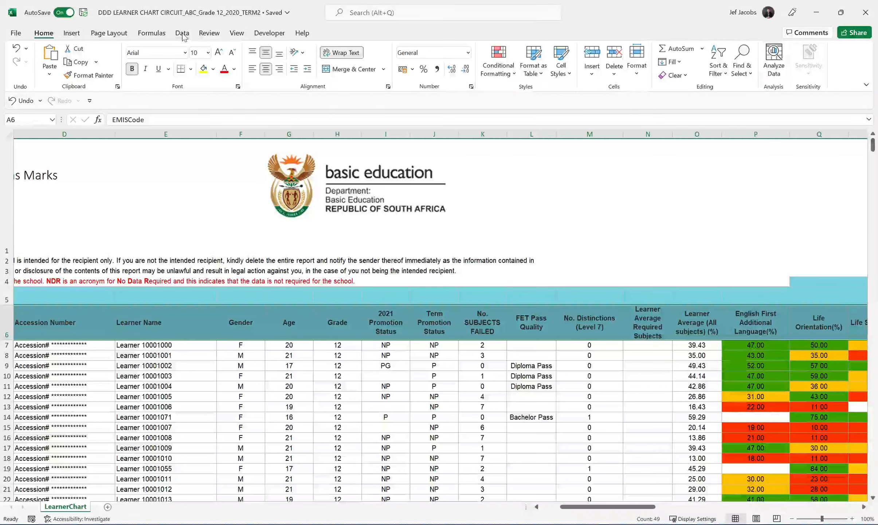
{"action": "left_click", "coordinate": [182, 34]}
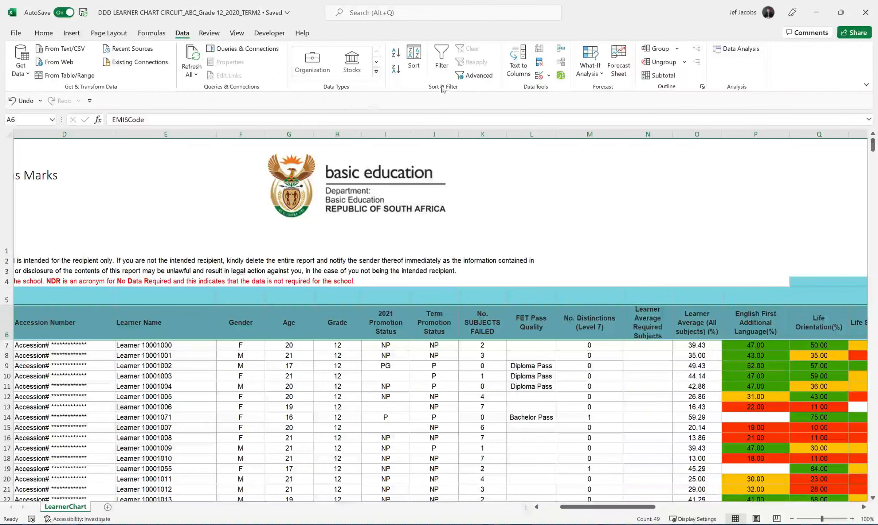
{"action": "left_click", "coordinate": [443, 58]}
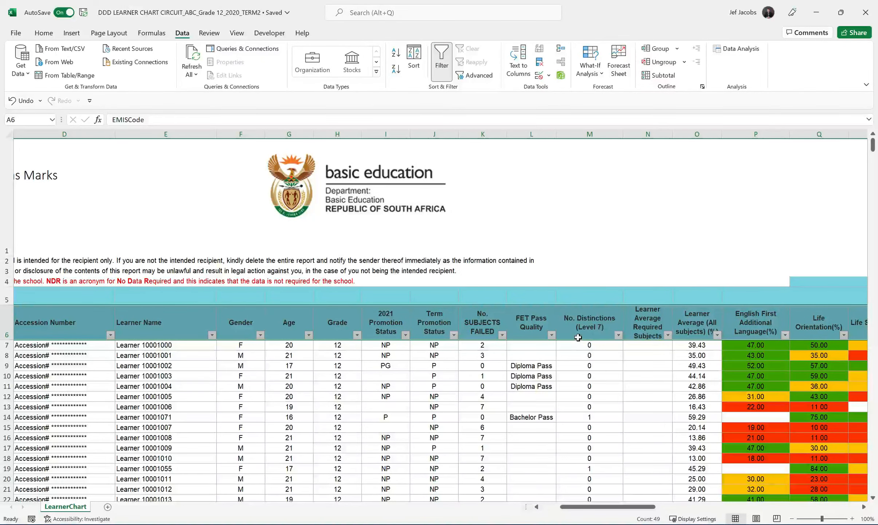
Step: Filter the No. Distinctions (Level 7) column to exclude learners with 0 distinctions
{"action": "left_click", "coordinate": [603, 356]}
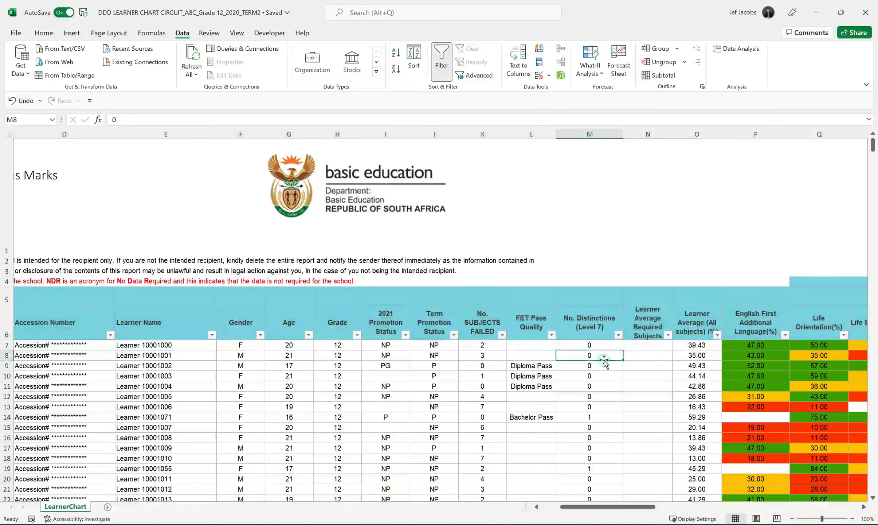
{"action": "left_click", "coordinate": [613, 327]}
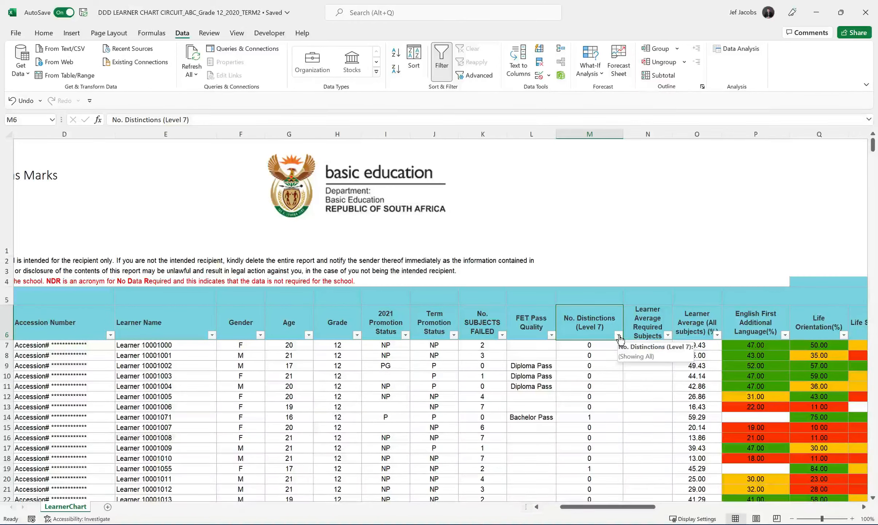
{"action": "left_click", "coordinate": [618, 335]}
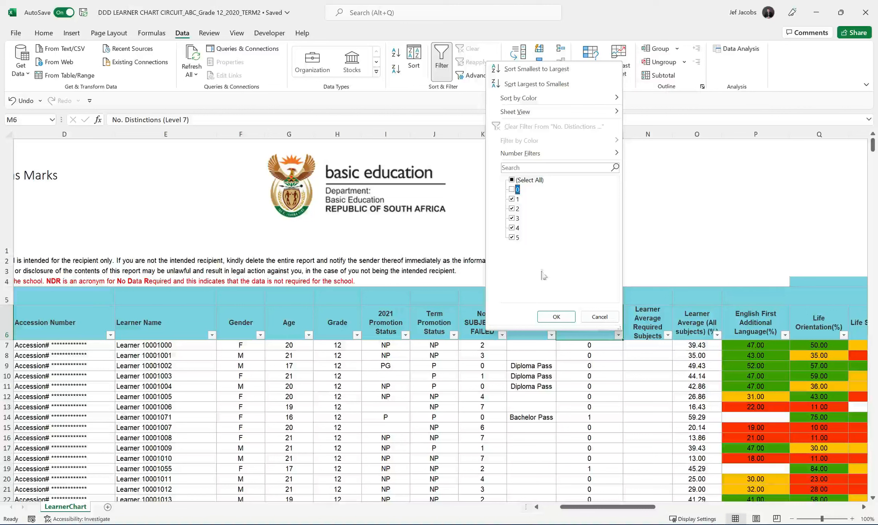
{"action": "left_click", "coordinate": [557, 316]}
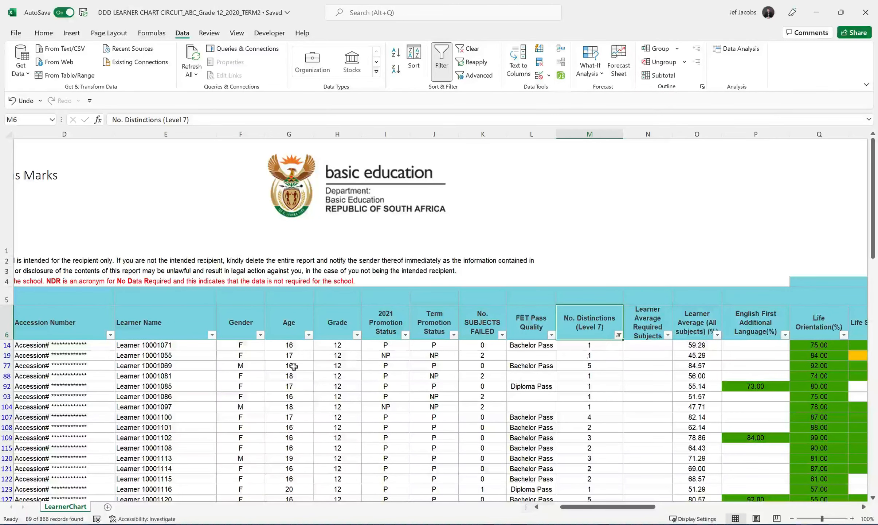
Step: Review the filtered learners' distinction counts, selecting M14:M872 to read their count and sum
{"action": "left_click", "coordinate": [185, 345]}
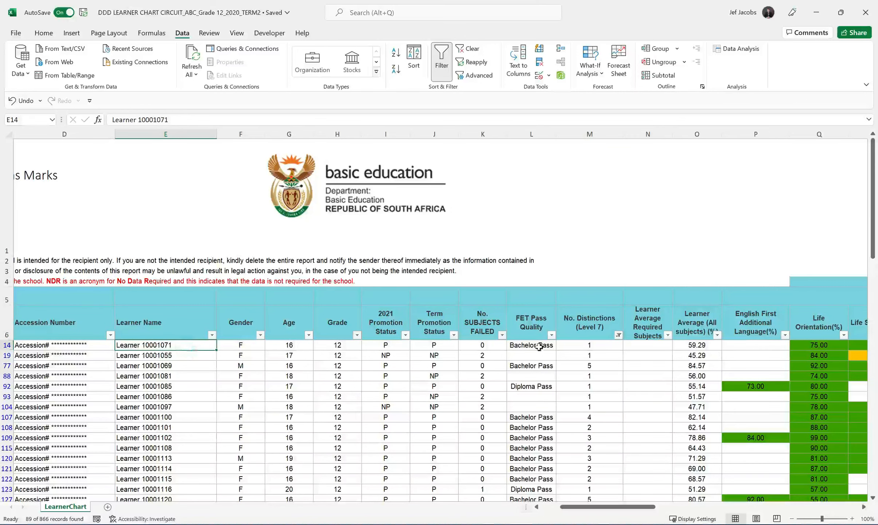
{"action": "left_click", "coordinate": [604, 347]}
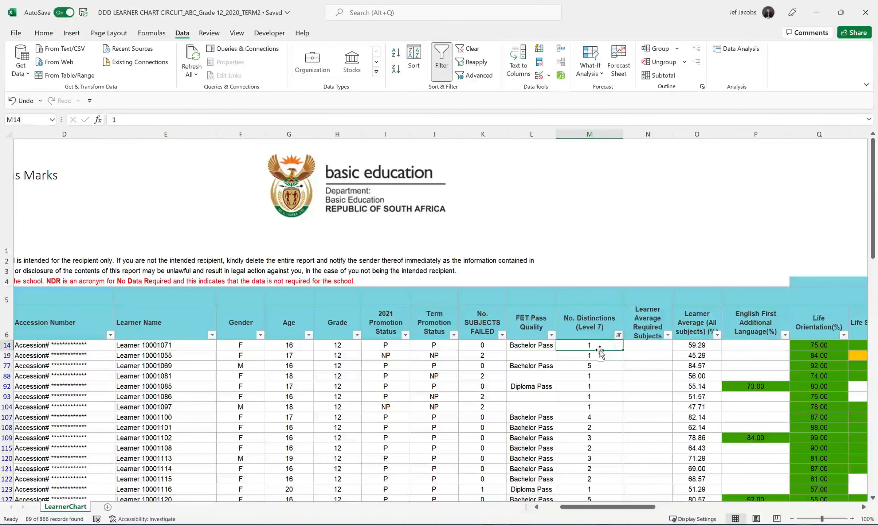
{"action": "scroll", "coordinate": [606, 365], "scroll_direction": "down", "scroll_amount": 1}
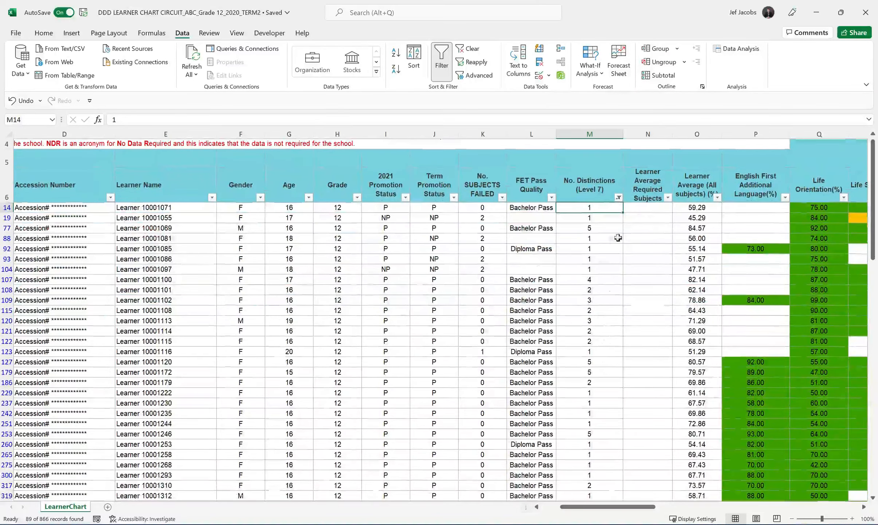
{"action": "left_click_drag", "start_coordinate": [603, 207], "coordinate": [582, 462]}
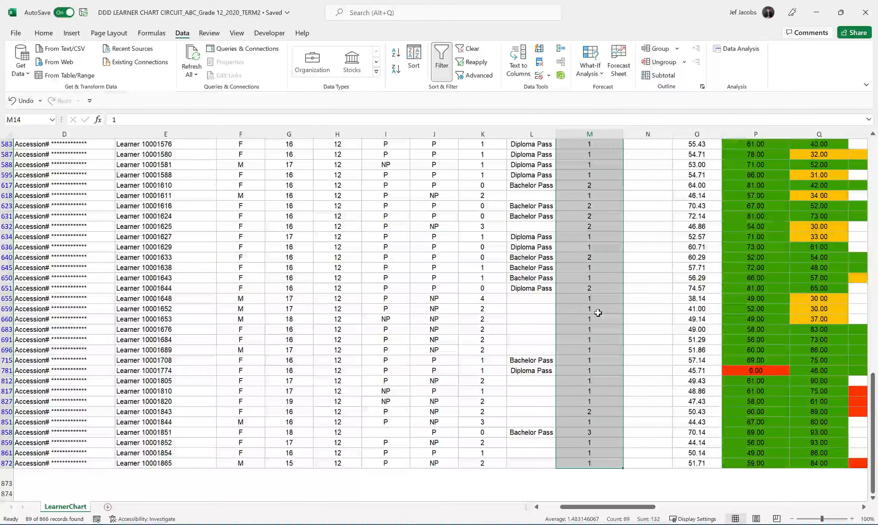
{"action": "scroll", "coordinate": [598, 313], "scroll_direction": "up", "scroll_amount": 4}
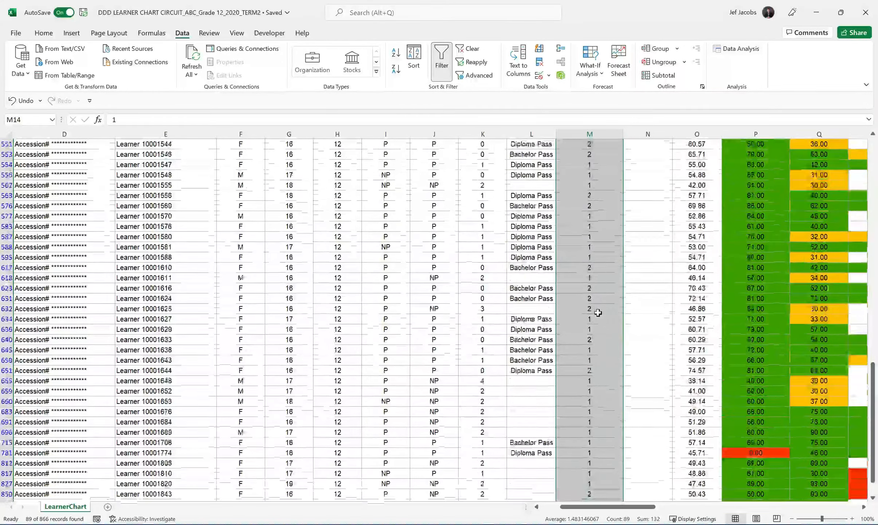
{"action": "left_click_drag", "start_coordinate": [873, 361], "coordinate": [873, 168]}
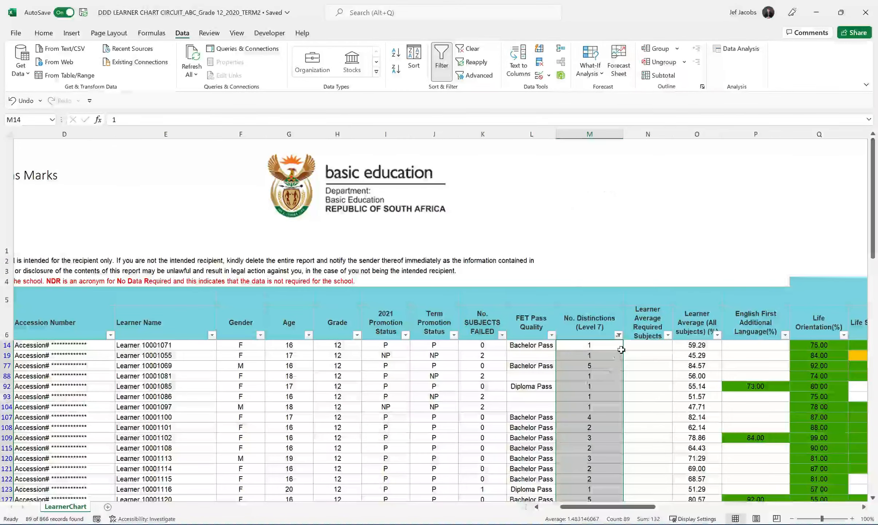
Step: Clear the filter from the No. Distinctions (Level 7) column to show all learners again
{"action": "left_click", "coordinate": [619, 335]}
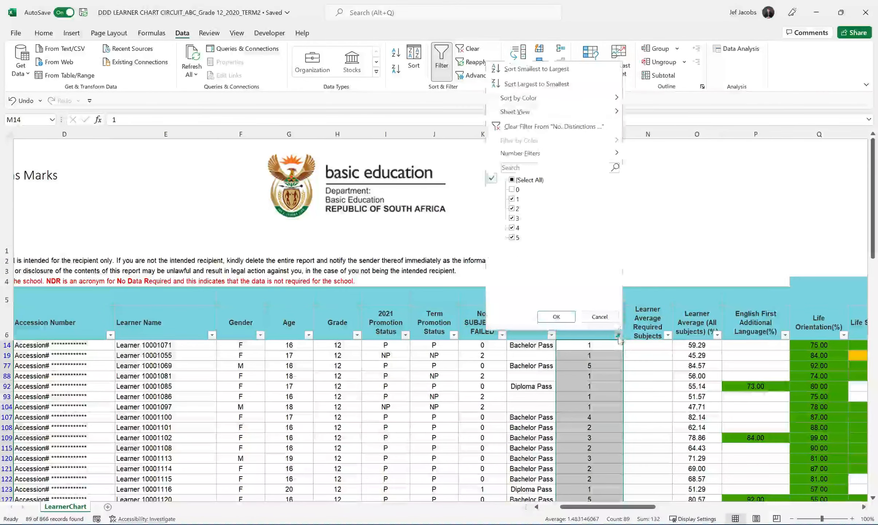
{"action": "left_click", "coordinate": [508, 127]}
{"action": "left_click", "coordinate": [598, 365]}
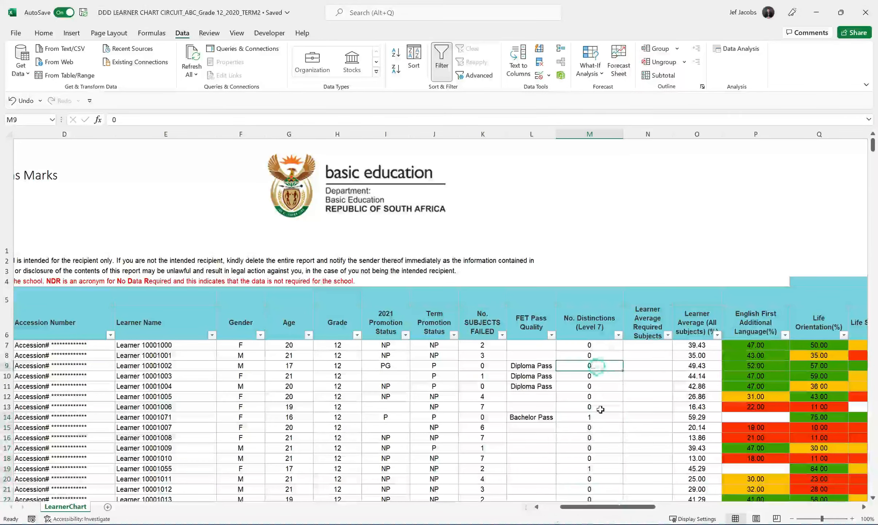
Step: Select the distinction counts of all learners in M7:M872 to read their count and sum
{"action": "scroll", "coordinate": [601, 364], "scroll_direction": "down", "scroll_amount": 1}
{"action": "left_click_drag", "start_coordinate": [599, 208], "coordinate": [589, 468]}
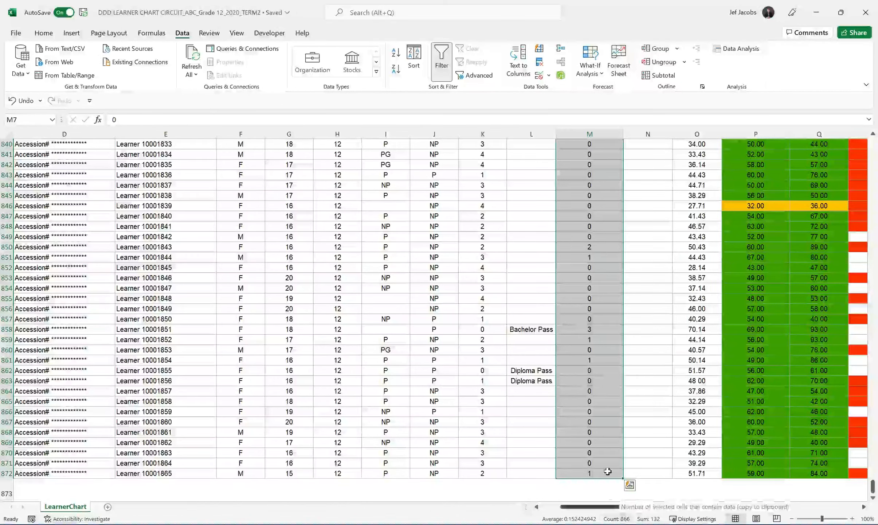
{"action": "left_click_drag", "start_coordinate": [872, 486], "coordinate": [872, 142]}
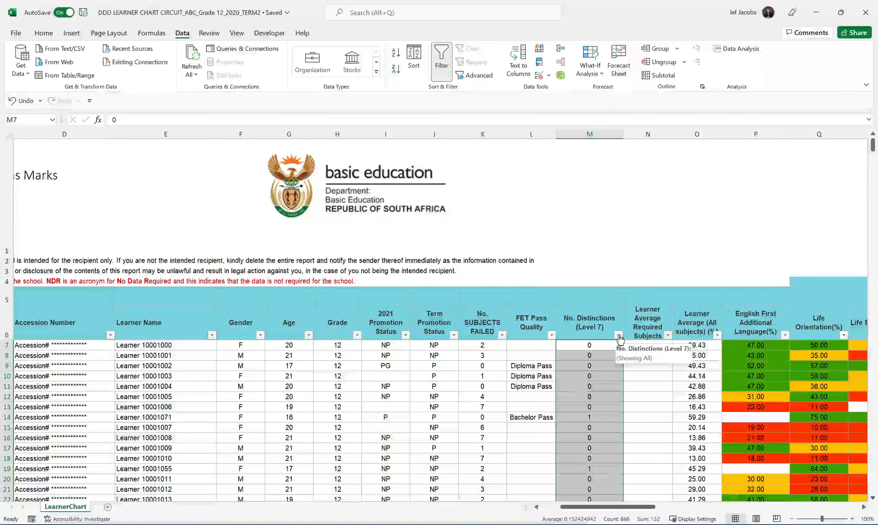
Step: Sort the No. Distinctions (Level 7) column from largest to smallest and review the highest counts in M7:M21
{"action": "left_click", "coordinate": [618, 336]}
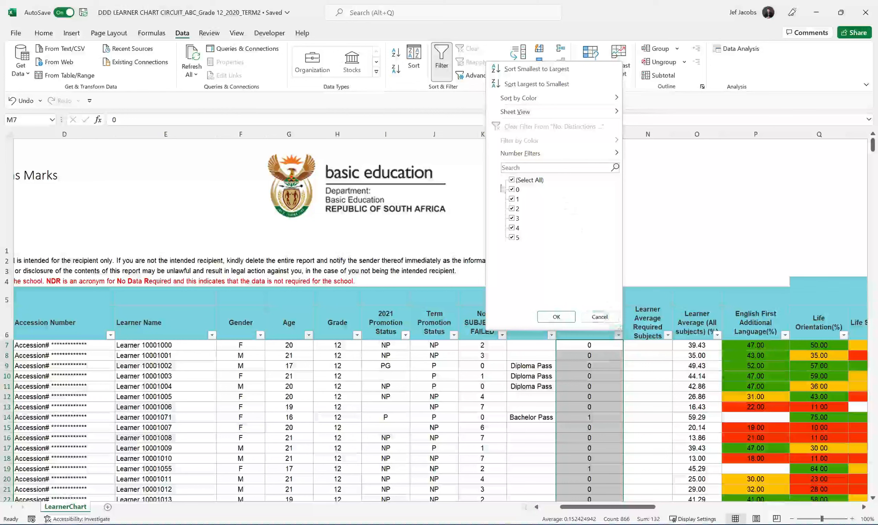
{"action": "left_click", "coordinate": [523, 84]}
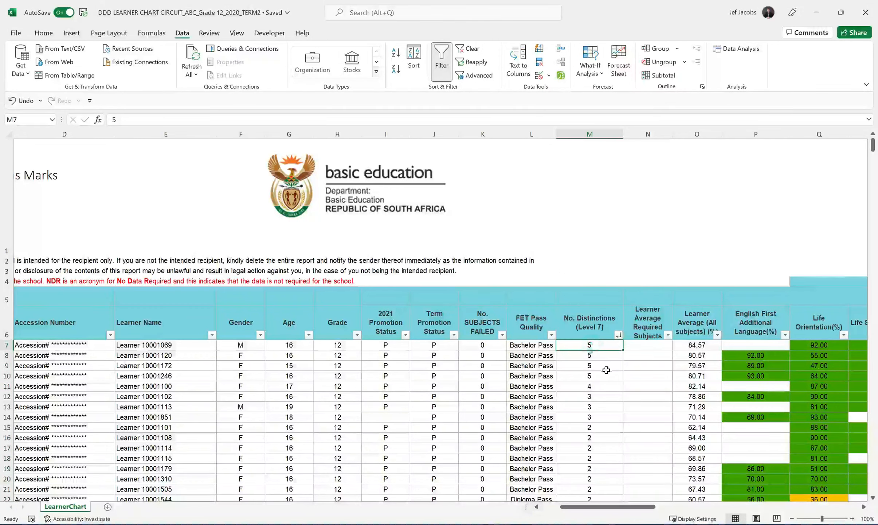
{"action": "scroll", "coordinate": [598, 339], "scroll_direction": "down", "scroll_amount": 1}
{"action": "left_click_drag", "start_coordinate": [600, 208], "coordinate": [599, 359]}
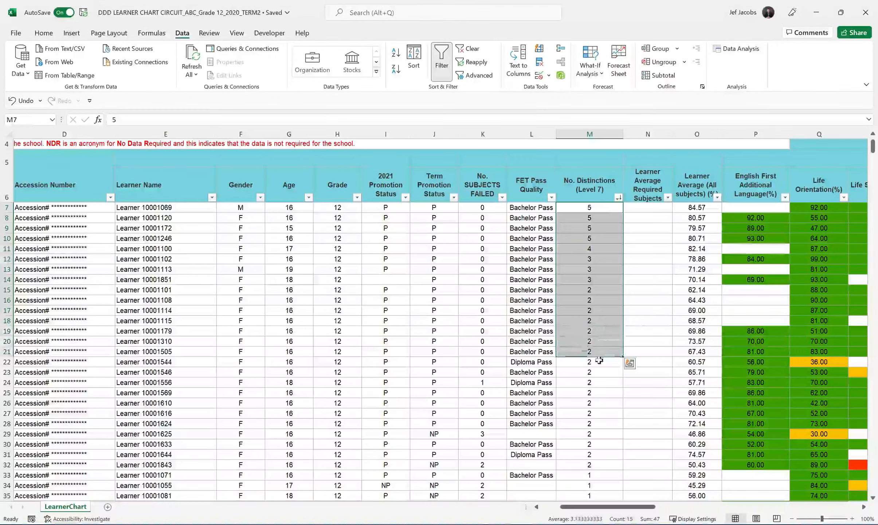
{"action": "left_click", "coordinate": [598, 371]}
Step: Compare the first learner's Mathematics and Life Orientation marks in row 7 with the distinction count in M7
{"action": "left_click_drag", "start_coordinate": [623, 506], "coordinate": [637, 502]}
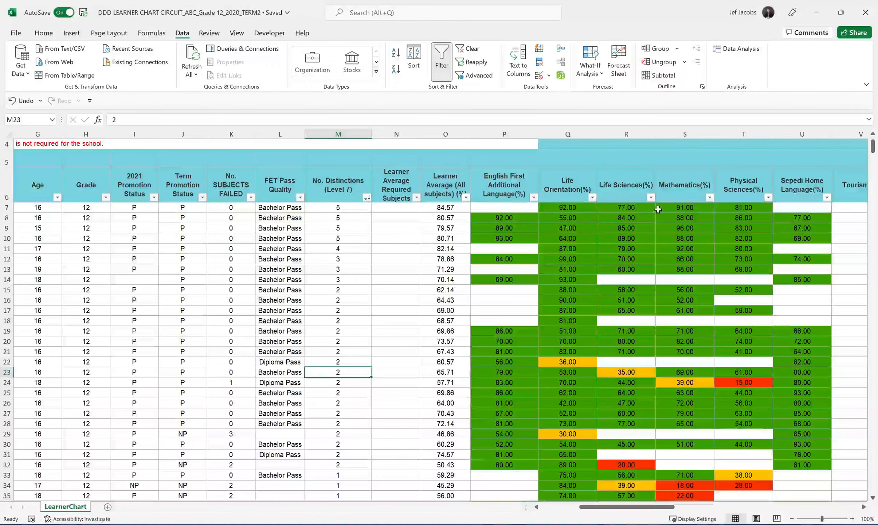
{"action": "left_click", "coordinate": [672, 208]}
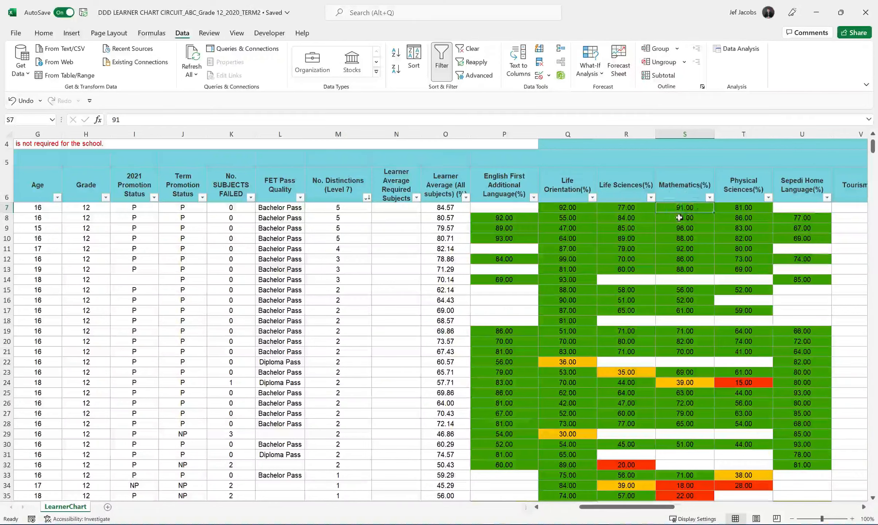
{"action": "left_click", "coordinate": [579, 209]}
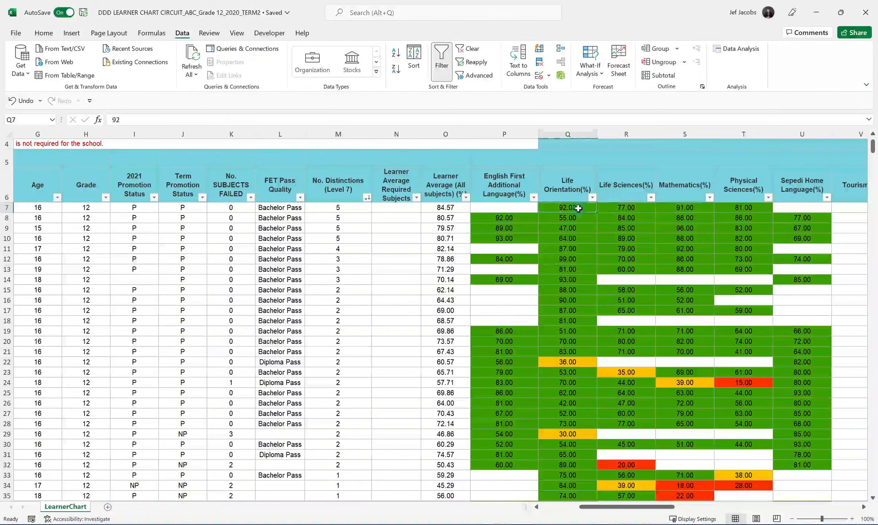
{"action": "left_click", "coordinate": [345, 208]}
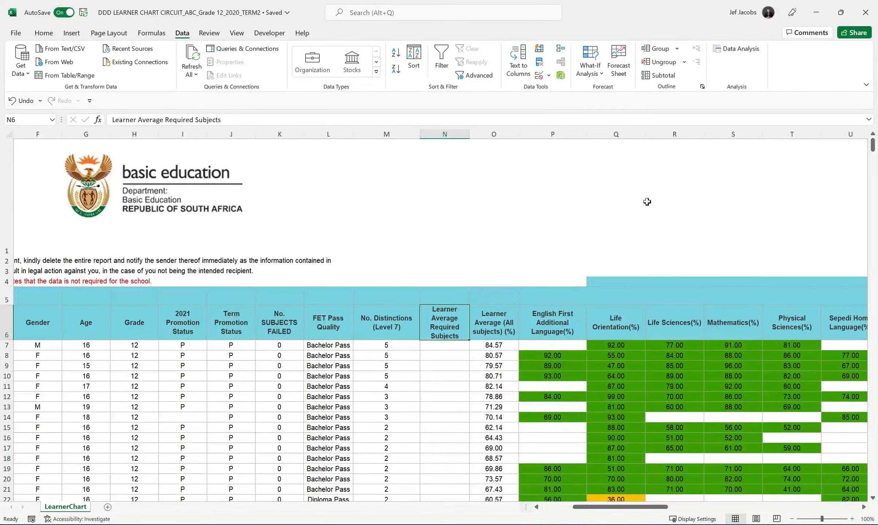
Step: Check the first learner's Life Sciences mark in R7 against the distinction count in M7
{"action": "left_click_drag", "start_coordinate": [598, 426], "coordinate": [594, 469]}
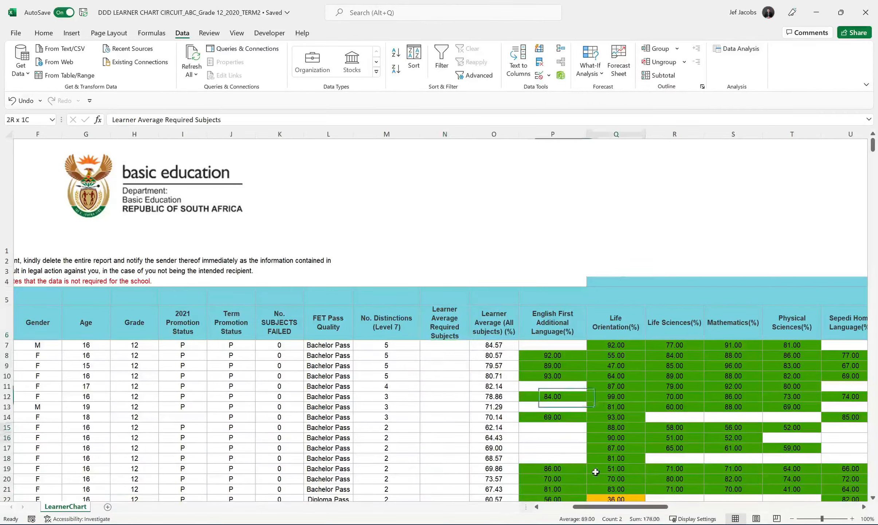
{"action": "left_click_drag", "start_coordinate": [598, 506], "coordinate": [614, 508]}
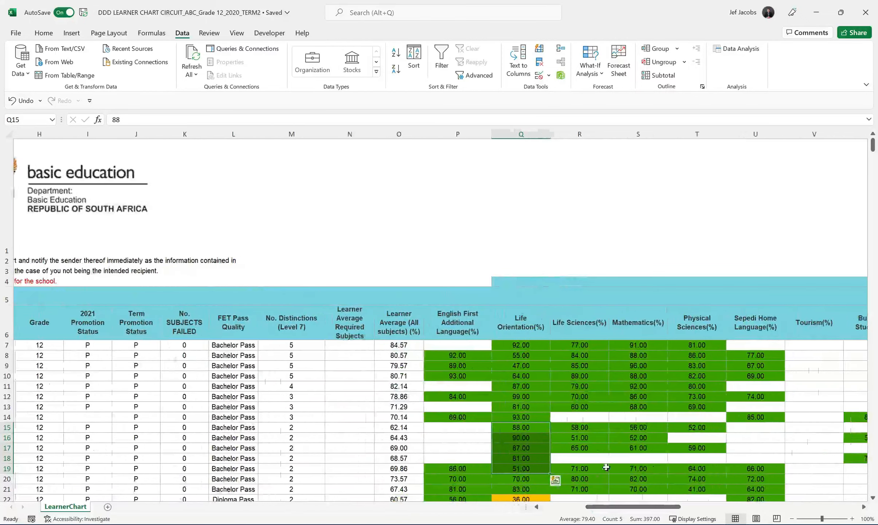
{"action": "left_click", "coordinate": [594, 346]}
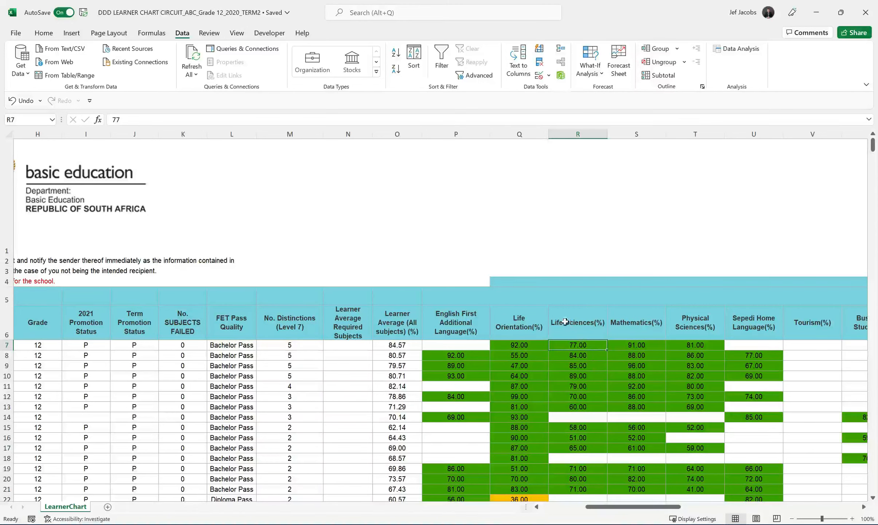
{"action": "left_click", "coordinate": [291, 346]}
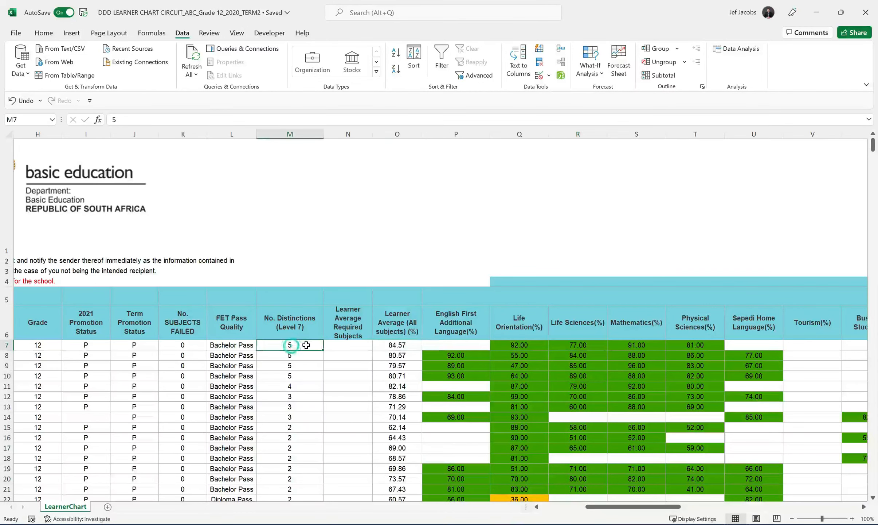
{"action": "left_click", "coordinate": [586, 344]}
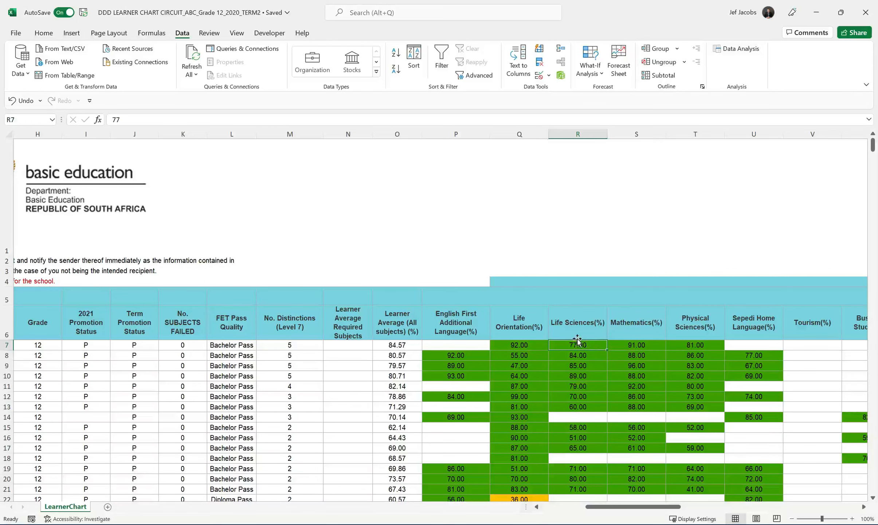
Step: Select all learners' subject marks from English First Additional Language in P7 through AK872
{"action": "left_click_drag", "start_coordinate": [459, 344], "coordinate": [26, 362]}
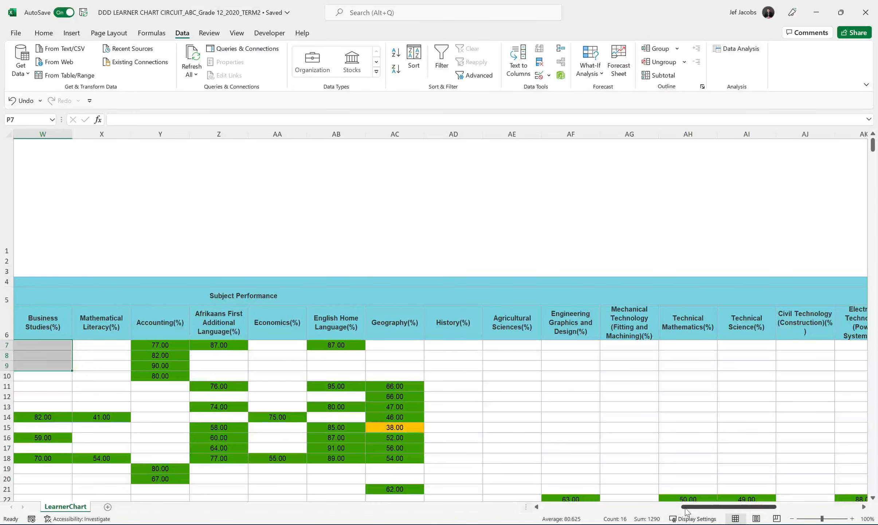
{"action": "left_click_drag", "start_coordinate": [686, 507], "coordinate": [601, 512]}
{"action": "left_click", "coordinate": [275, 346]}
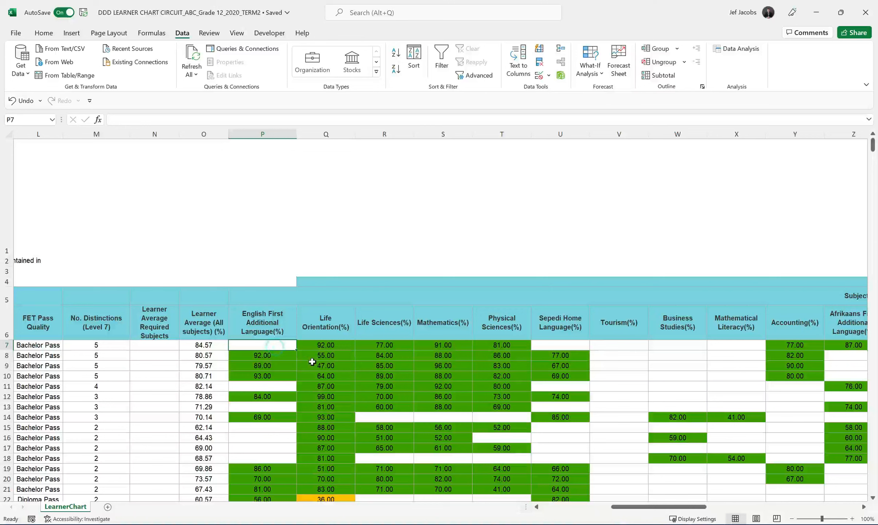
{"action": "scroll", "coordinate": [319, 360], "scroll_direction": "down", "scroll_amount": 1}
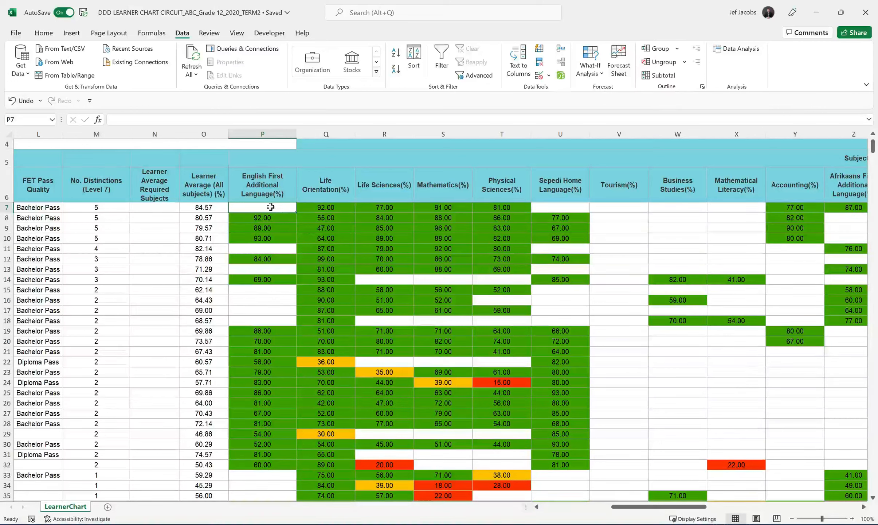
{"action": "left_click_drag", "start_coordinate": [270, 207], "coordinate": [469, 475]}
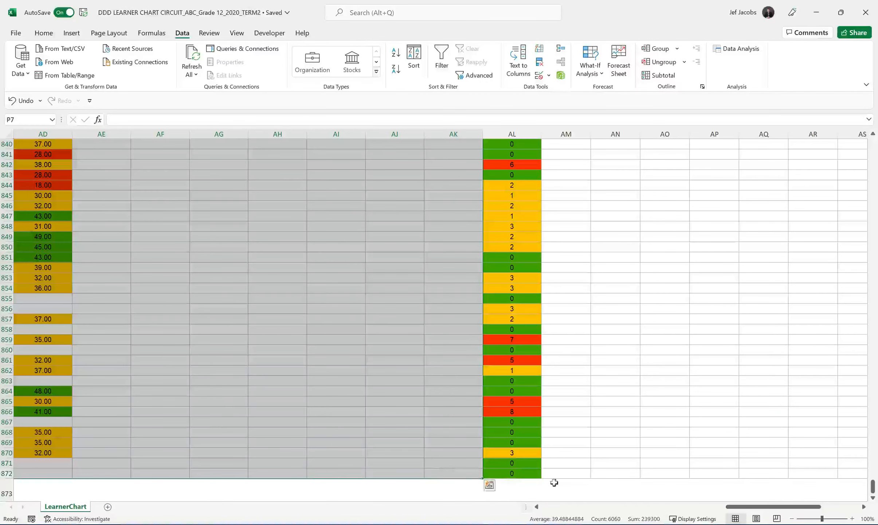
Step: Start a Between highlight rule on the selected subject marks P7:AK872 and set its lower limit to 75
{"action": "left_click_drag", "start_coordinate": [727, 507], "coordinate": [607, 490]}
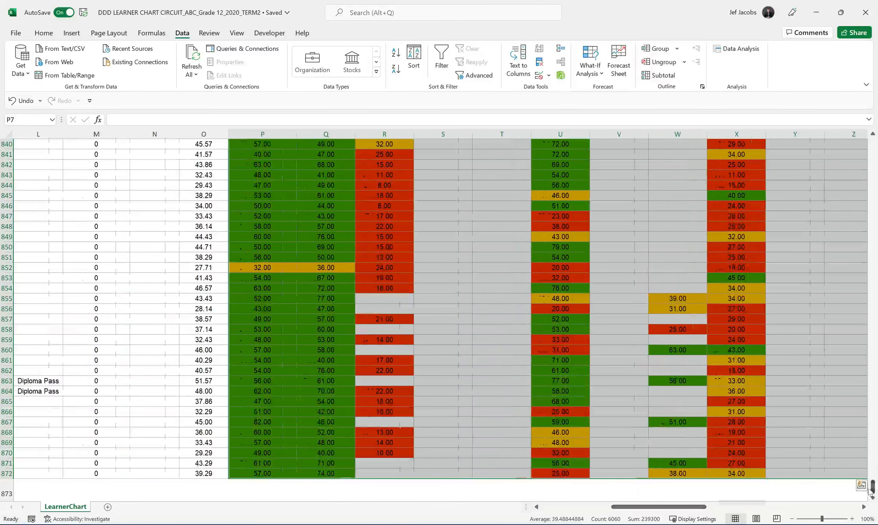
{"action": "left_click_drag", "start_coordinate": [872, 488], "coordinate": [874, 144]}
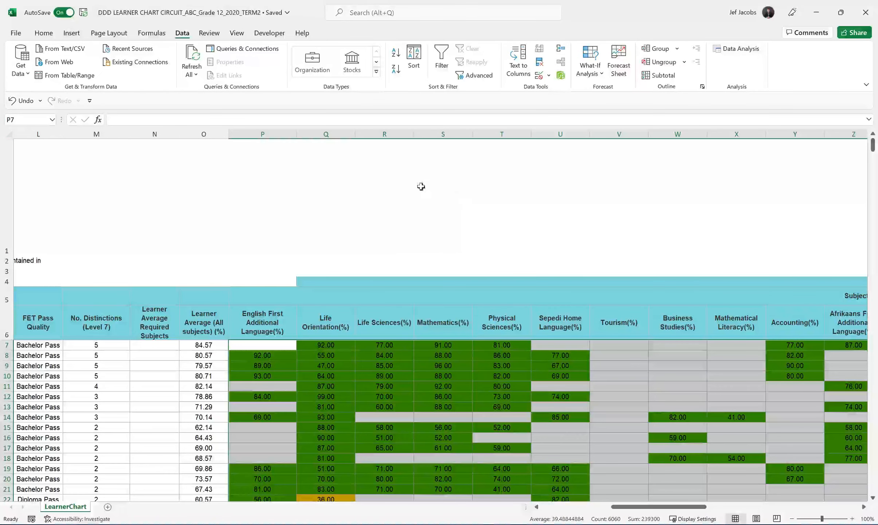
{"action": "left_click", "coordinate": [47, 34]}
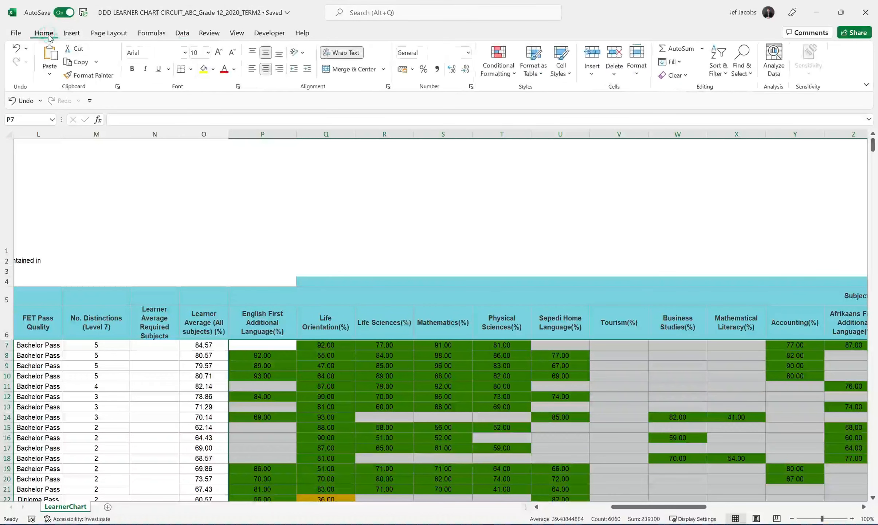
{"action": "left_click", "coordinate": [505, 75]}
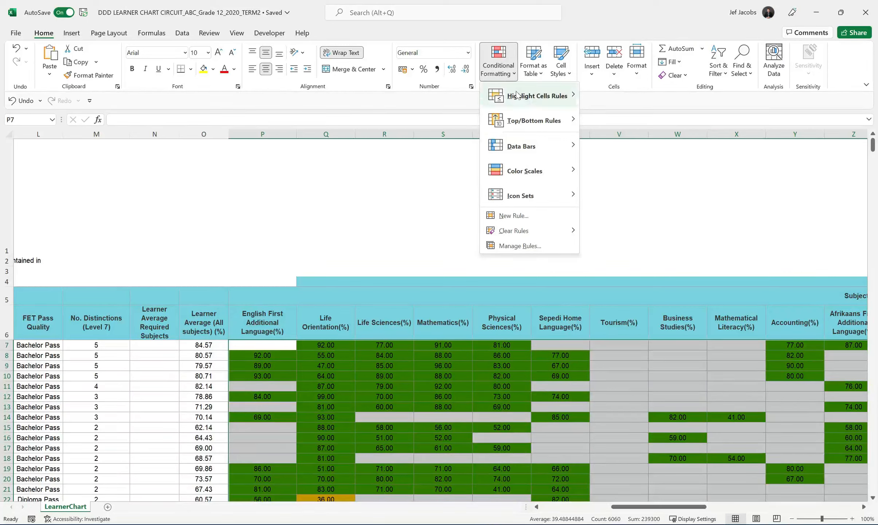
{"action": "mouse_move", "coordinate": [531, 102]}
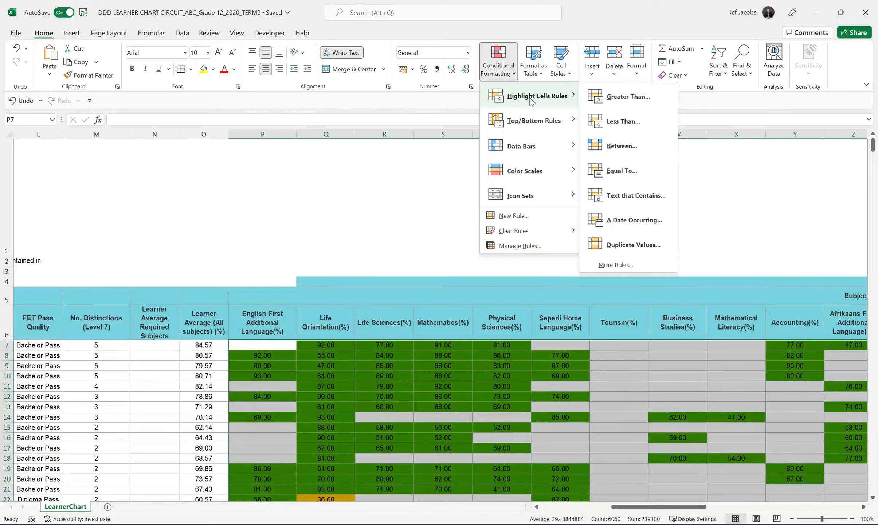
{"action": "left_click", "coordinate": [622, 147]}
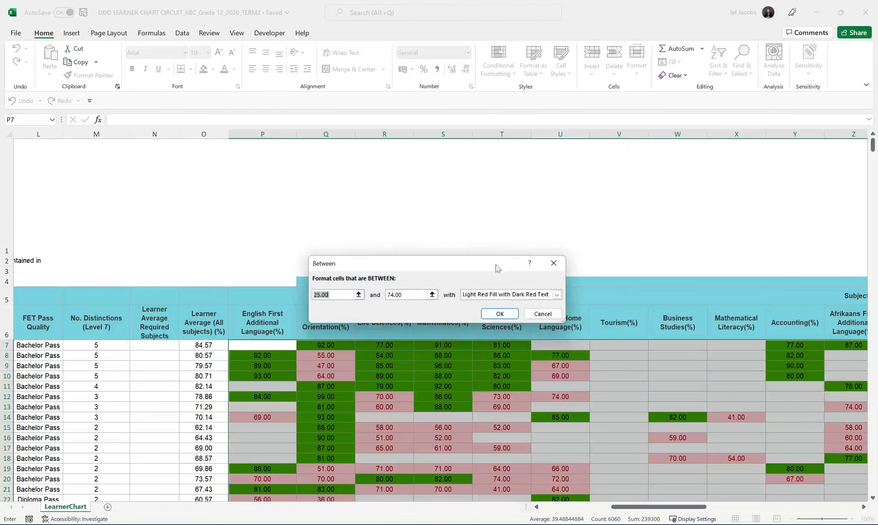
{"action": "left_click_drag", "start_coordinate": [498, 268], "coordinate": [491, 202]}
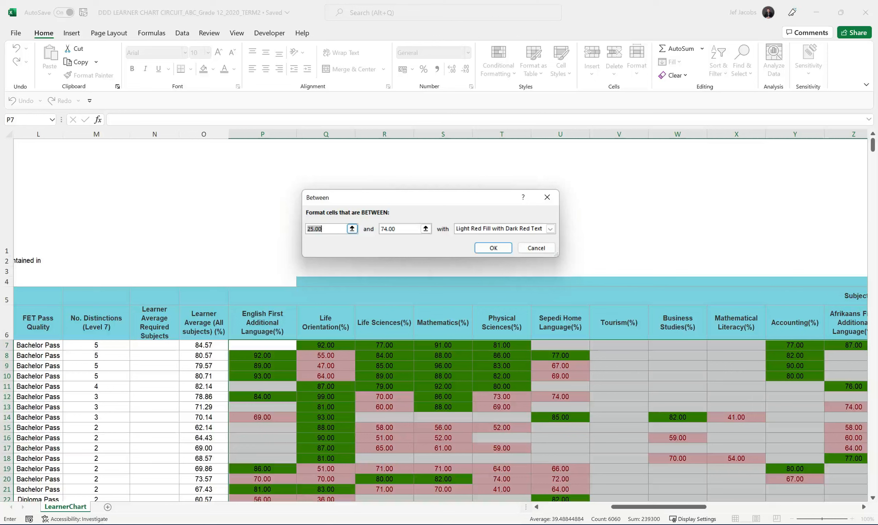
{"action": "key", "text": "BackSpace"}
{"action": "key", "text": "BackSpace"}
{"action": "key", "text": "BackSpace"}
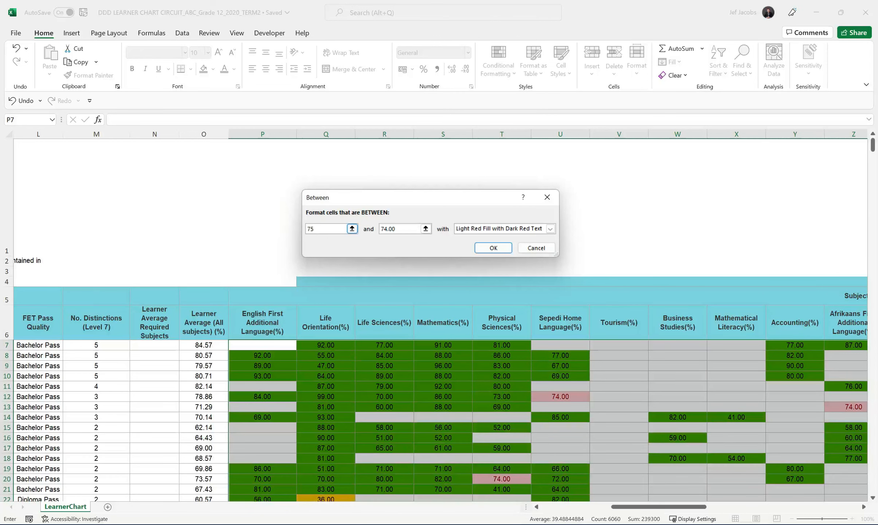
Step: Set the Between rule's upper limit to 79.9 and apply it with Light Red Fill with Dark Red Text
{"action": "left_click", "coordinate": [405, 228]}
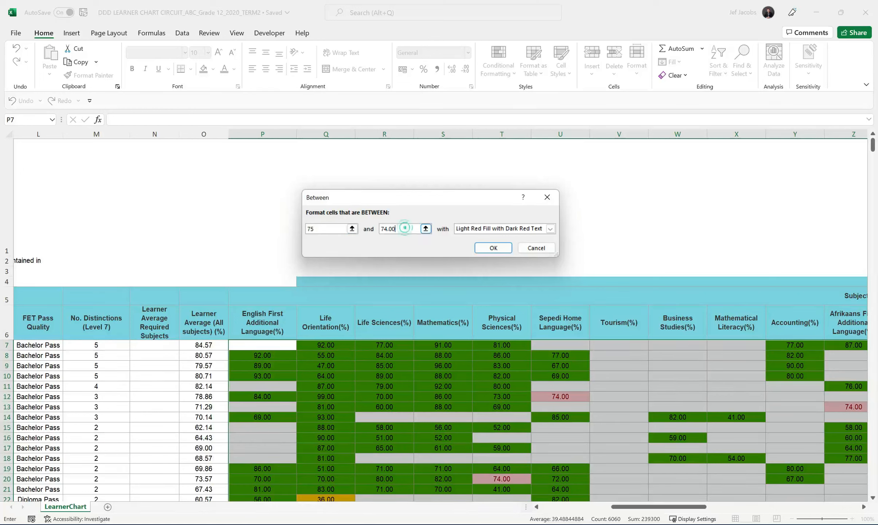
{"action": "key", "text": "BackSpace"}
{"action": "key", "text": "BackSpace"}
{"action": "key", "text": "BackSpace"}
{"action": "key", "text": "BackSpace"}
{"action": "key", "text": "BackSpace"}
{"action": "type", "text": "79.9"}
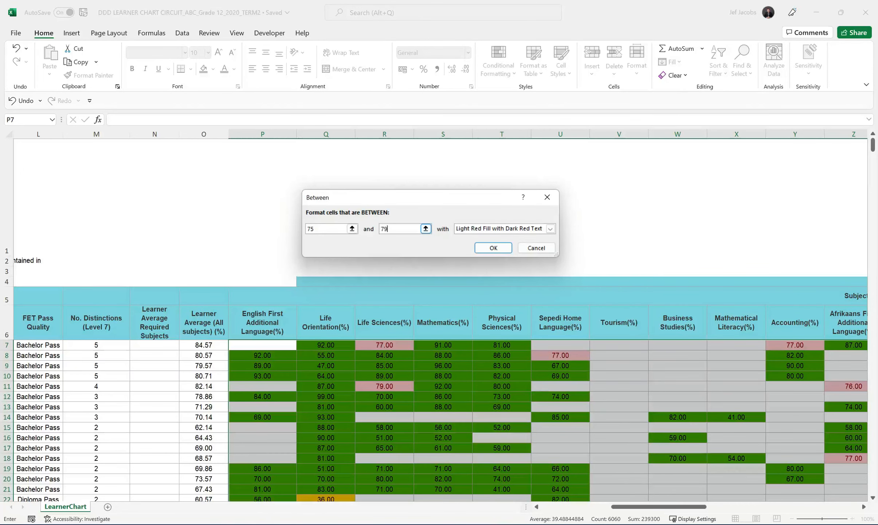
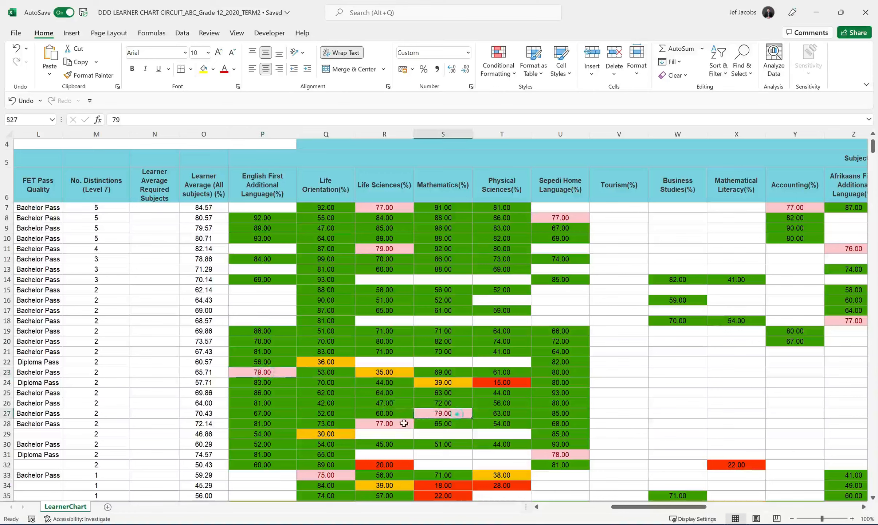
Step: Compare the highlighted Mathematics mark in S27 with that learner's distinction count in M27
{"action": "left_click", "coordinate": [454, 413]}
{"action": "left_click", "coordinate": [7, 413]}
{"action": "left_click", "coordinate": [102, 413]}
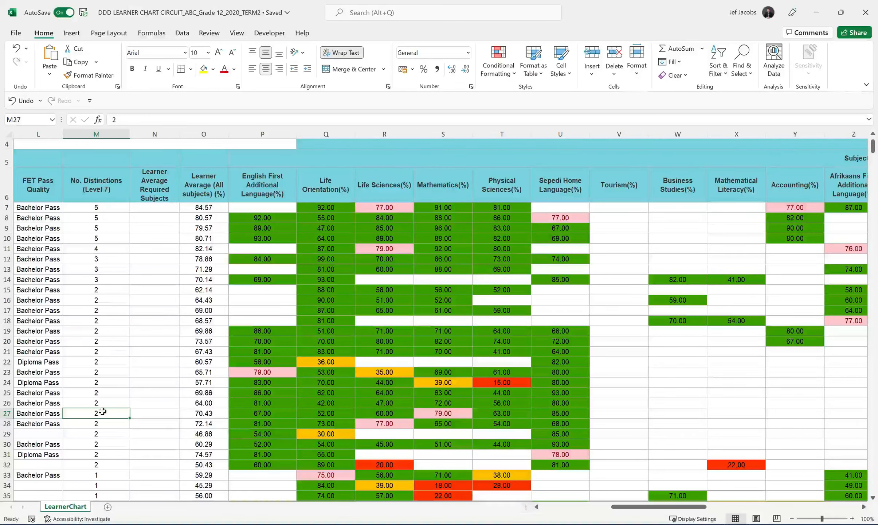
{"action": "left_click", "coordinate": [454, 415]}
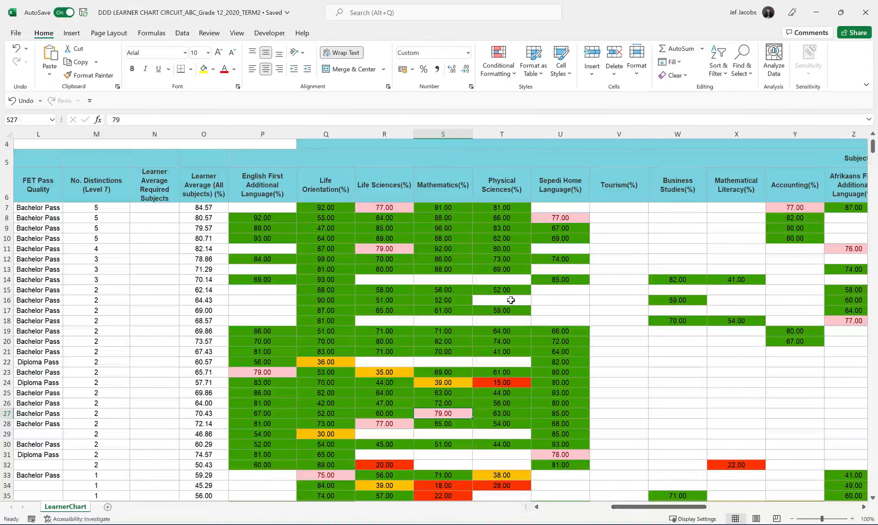
Step: Turn on filters for the row 6 headers from FET Pass Quality onward and open the Life Sciences(%) filter
{"action": "left_click", "coordinate": [31, 191]}
{"action": "key", "text": "ctrl+shift+Right"}
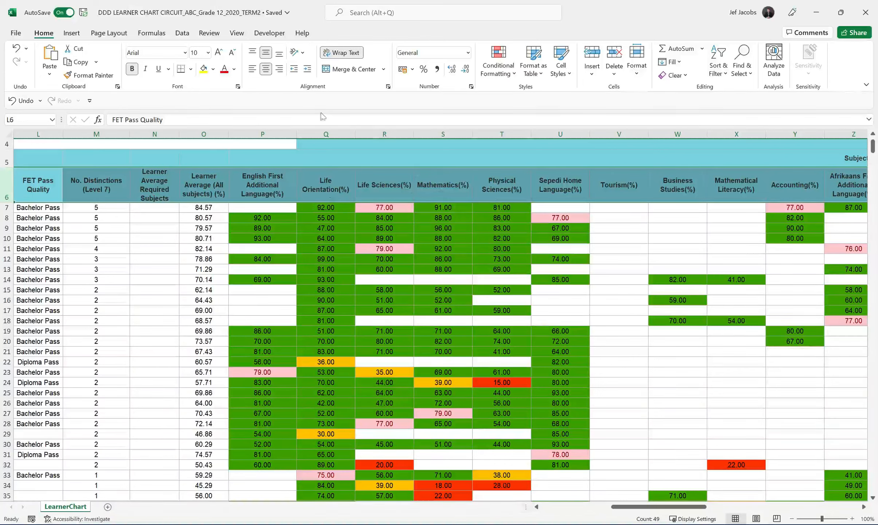
{"action": "left_click", "coordinate": [183, 34]}
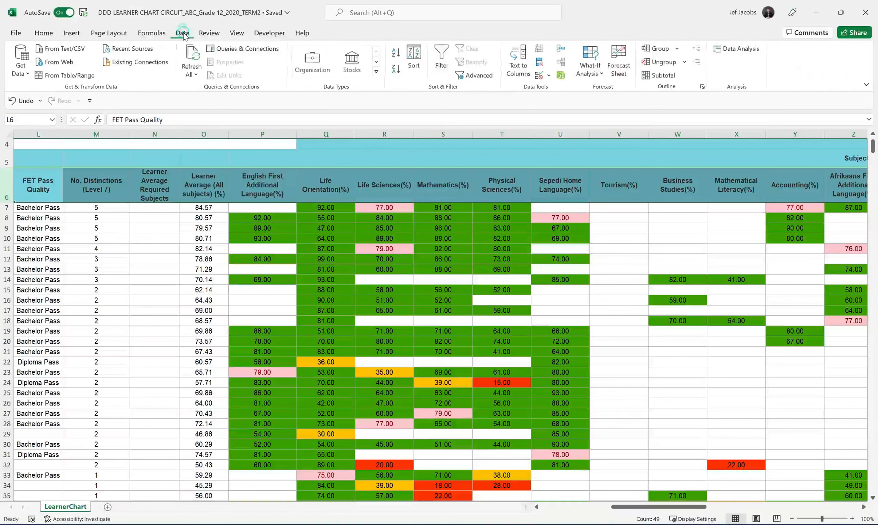
{"action": "left_click", "coordinate": [441, 59]}
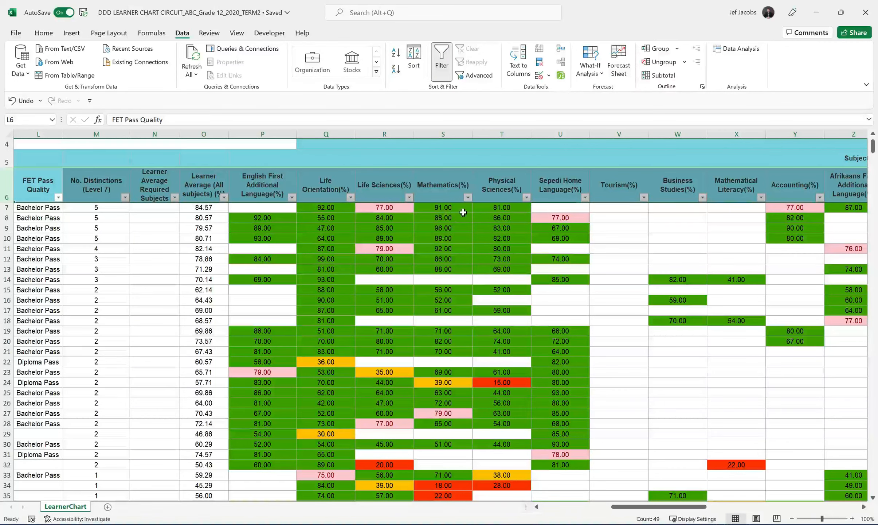
{"action": "left_click", "coordinate": [409, 197]}
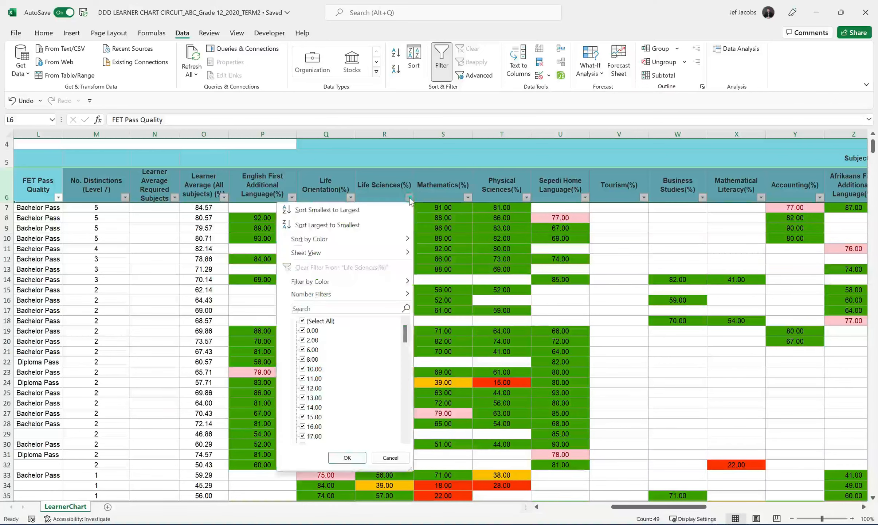
{"action": "left_click", "coordinate": [302, 330]}
{"action": "left_click", "coordinate": [303, 339]}
{"action": "left_click", "coordinate": [302, 349]}
{"action": "left_click_drag", "start_coordinate": [402, 338], "coordinate": [388, 425]}
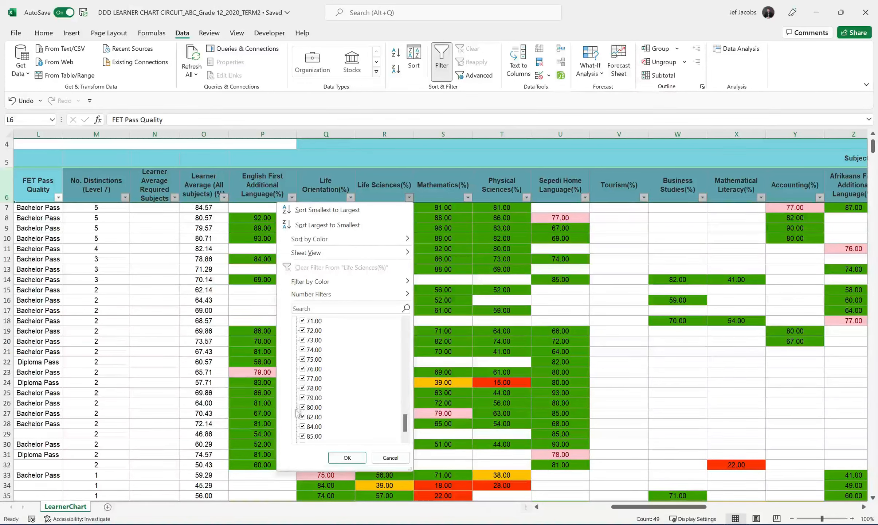
{"action": "scroll", "coordinate": [407, 426], "scroll_direction": "up", "scroll_amount": 15}
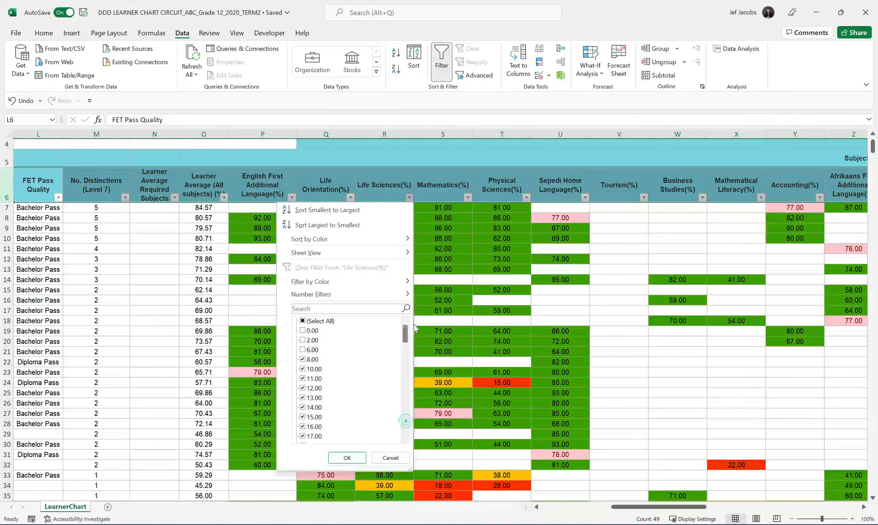
Step: Filter the Life Sciences(%) column to only the marks 75, 76, 77, 78 and 79
{"action": "left_click", "coordinate": [304, 321]}
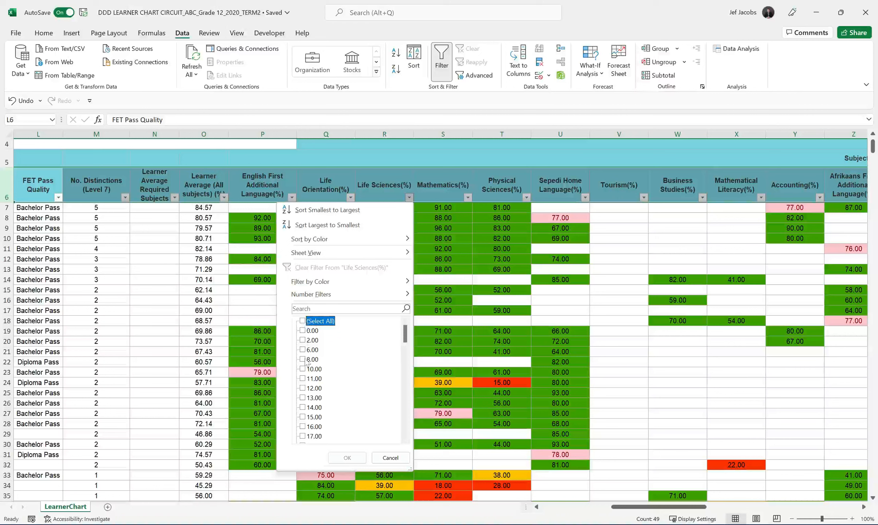
{"action": "left_click_drag", "start_coordinate": [407, 336], "coordinate": [400, 414]}
{"action": "scroll", "coordinate": [349, 361], "scroll_direction": "down", "scroll_amount": 1}
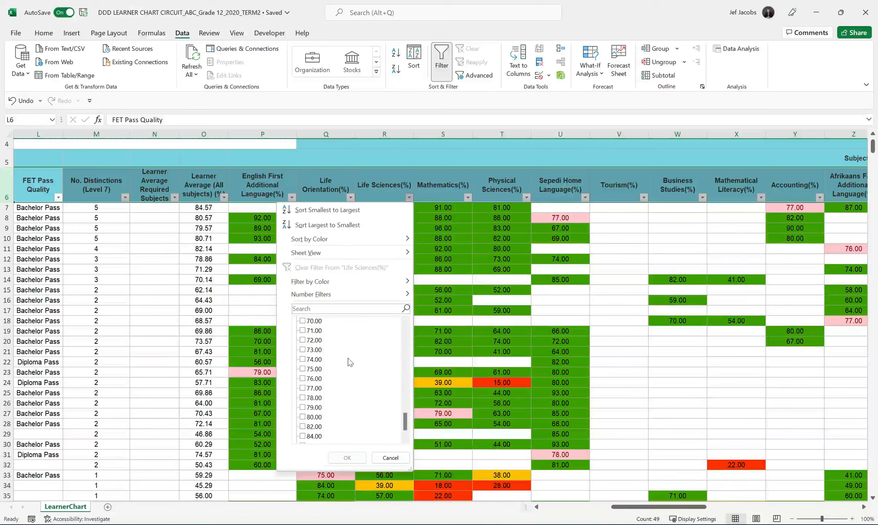
{"action": "left_click", "coordinate": [302, 368]}
{"action": "left_click", "coordinate": [302, 378]}
{"action": "left_click", "coordinate": [303, 388]}
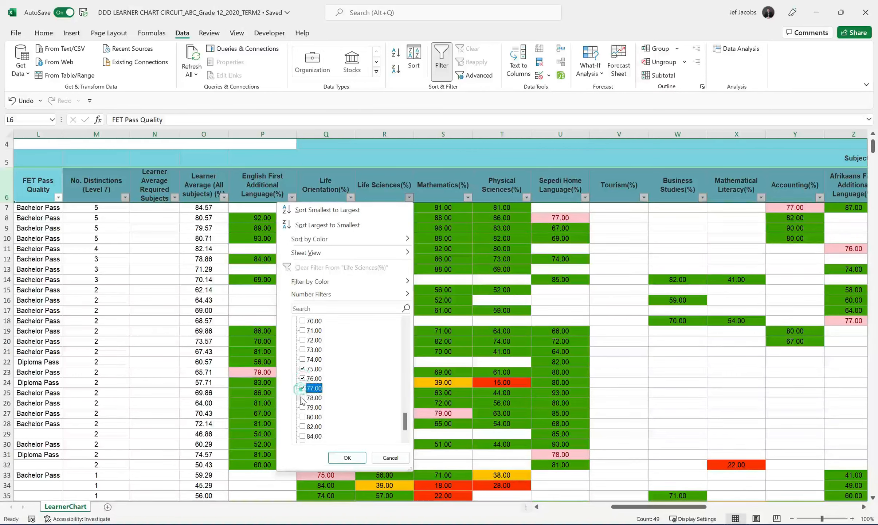
{"action": "left_click", "coordinate": [302, 397]}
{"action": "left_click", "coordinate": [340, 455]}
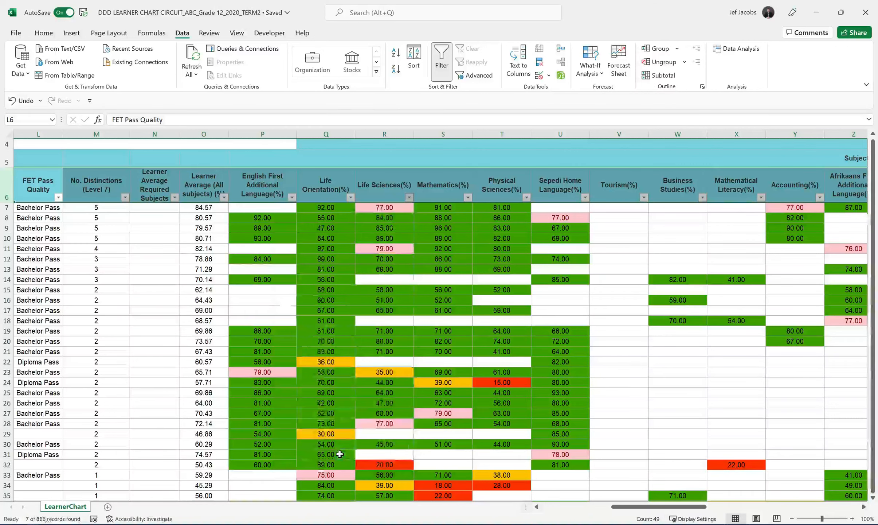
Step: Select the filtered Life Sciences marks from R7 to R517 and examine how many learners are close to a distinction
{"action": "scroll", "coordinate": [438, 341], "scroll_direction": "up", "scroll_amount": 1}
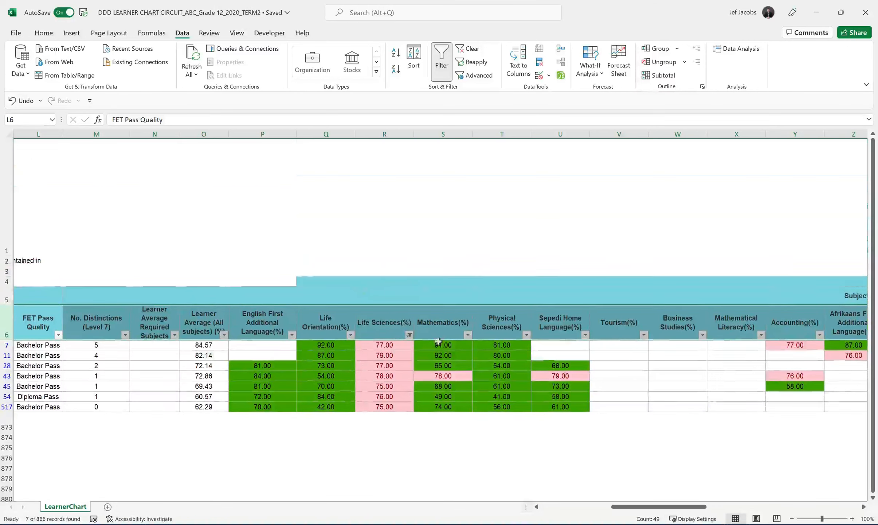
{"action": "left_click_drag", "start_coordinate": [404, 344], "coordinate": [393, 403]}
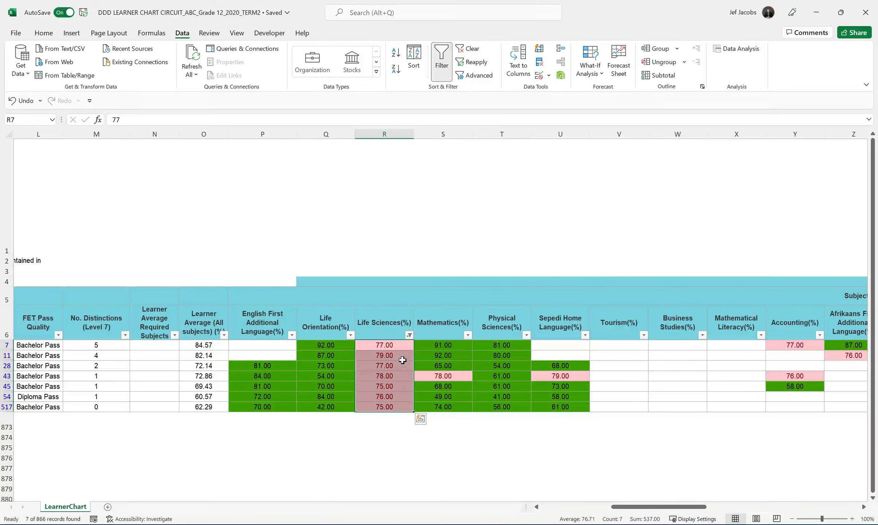
{"action": "left_click", "coordinate": [390, 317]}
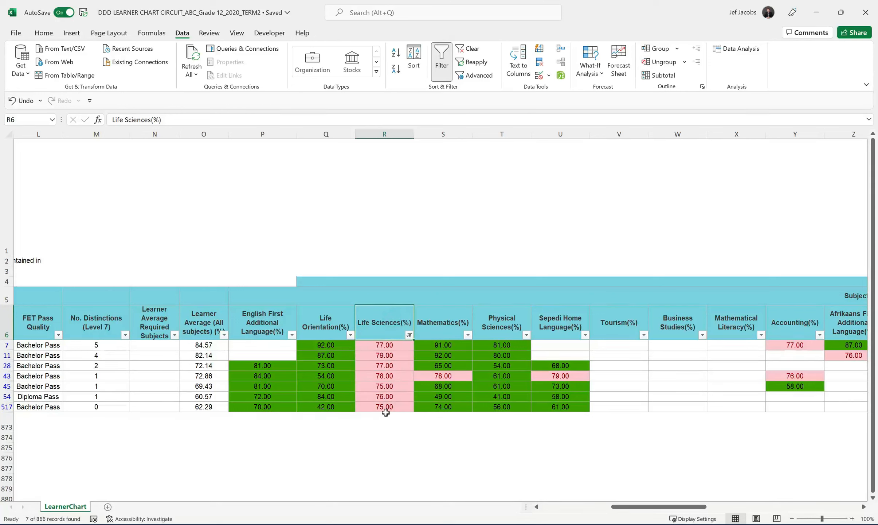
{"action": "left_click_drag", "start_coordinate": [394, 348], "coordinate": [386, 405]}
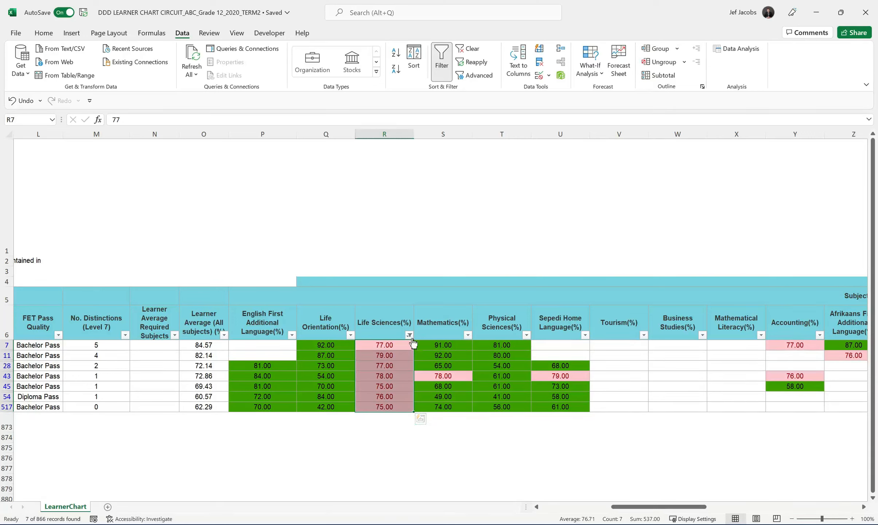
Step: Clear the filter from the Life Sciences(%) column so all learners are listed again
{"action": "left_click", "coordinate": [410, 335]}
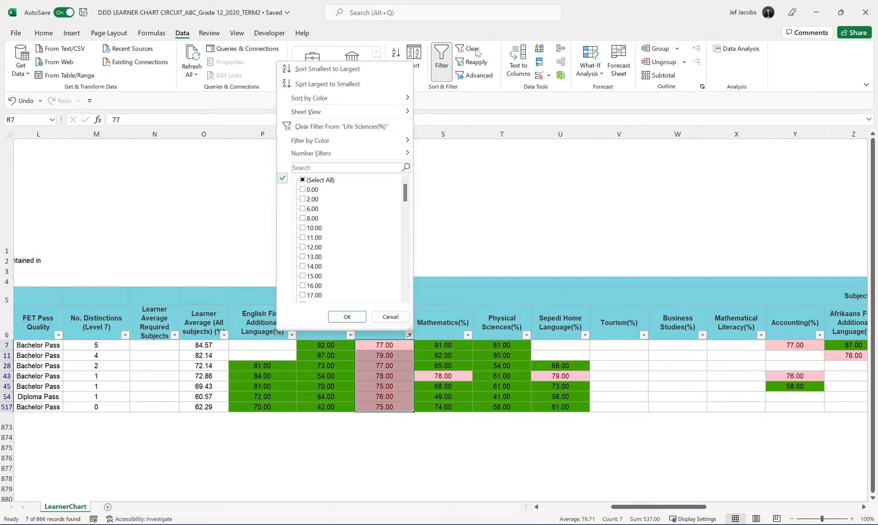
{"action": "left_click", "coordinate": [339, 127]}
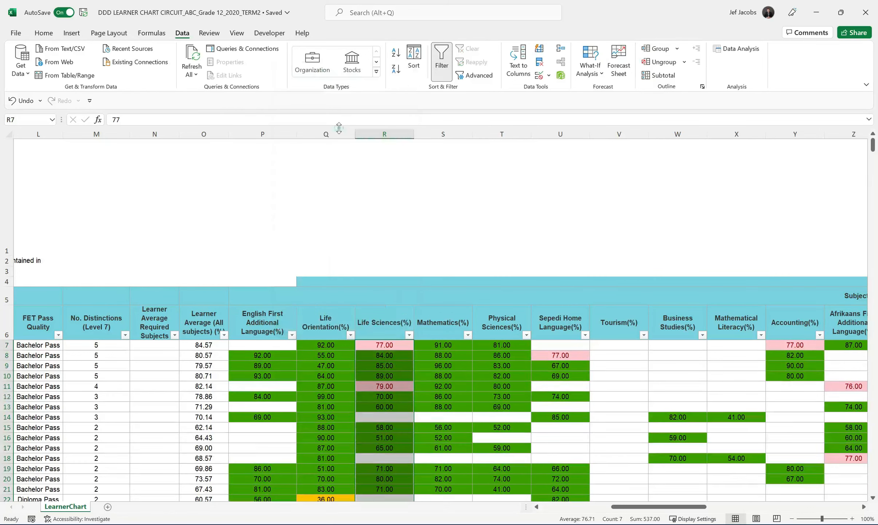
{"action": "left_click", "coordinate": [393, 368]}
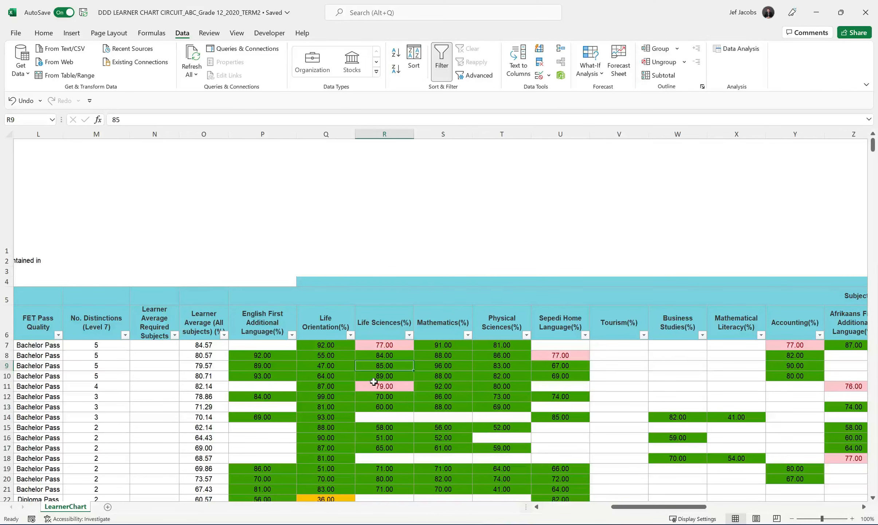
{"action": "scroll", "coordinate": [373, 381], "scroll_direction": "down", "scroll_amount": 1}
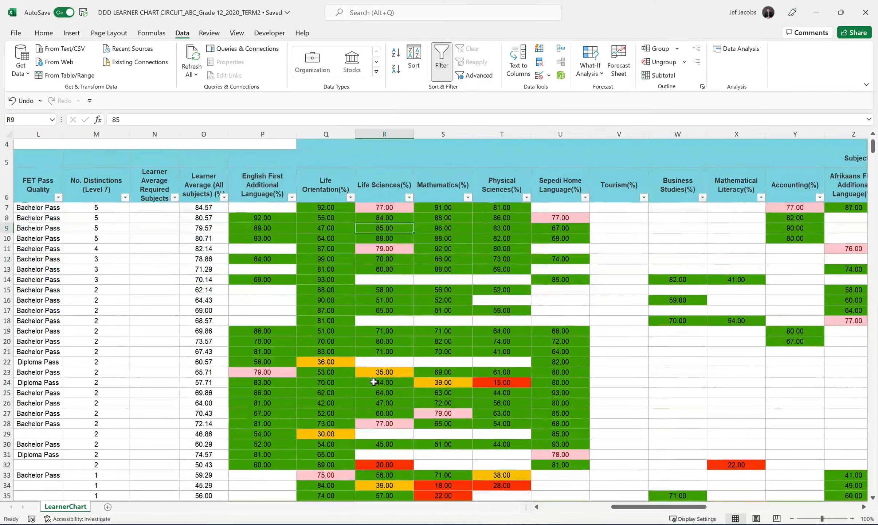
Step: Examine the first learner's subject marks across row 7, including the highlighted Life Sciences mark in R7 and Accounting mark in Y7
{"action": "left_click", "coordinate": [400, 206]}
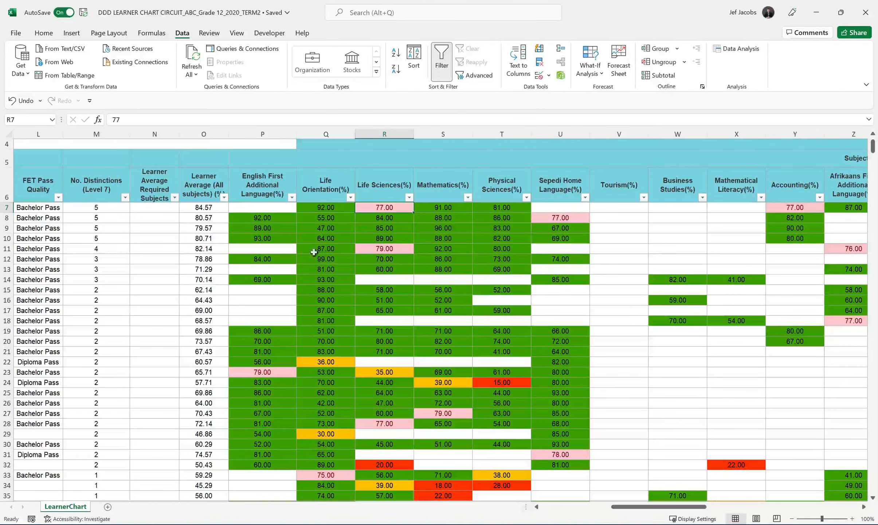
{"action": "left_click_drag", "start_coordinate": [284, 209], "coordinate": [761, 203]}
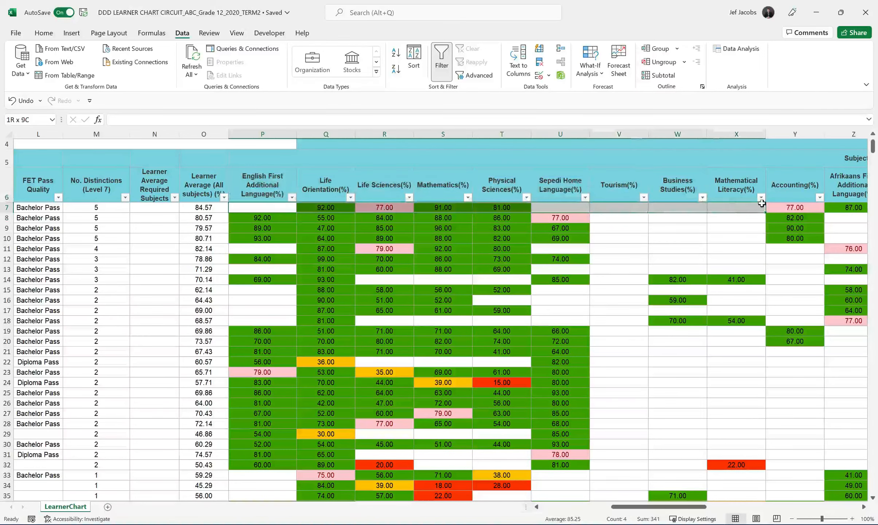
{"action": "left_click", "coordinate": [776, 207]}
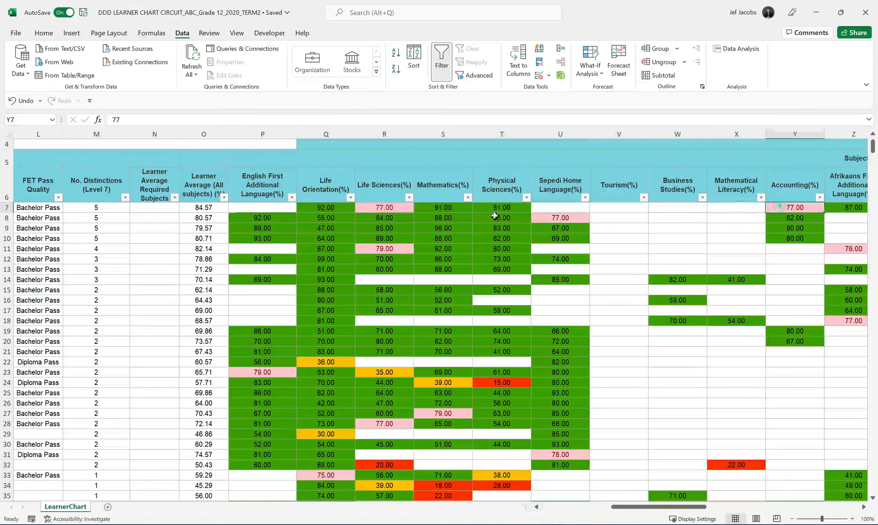
{"action": "left_click", "coordinate": [384, 210]}
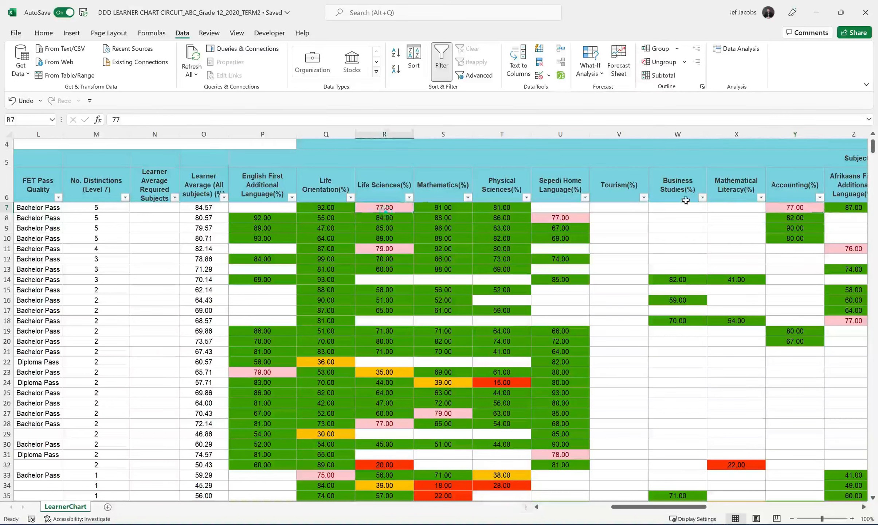
Step: Replace the Learner Average Required Subjects header in N6 with "Near Distinction"
{"action": "left_click", "coordinate": [786, 207]}
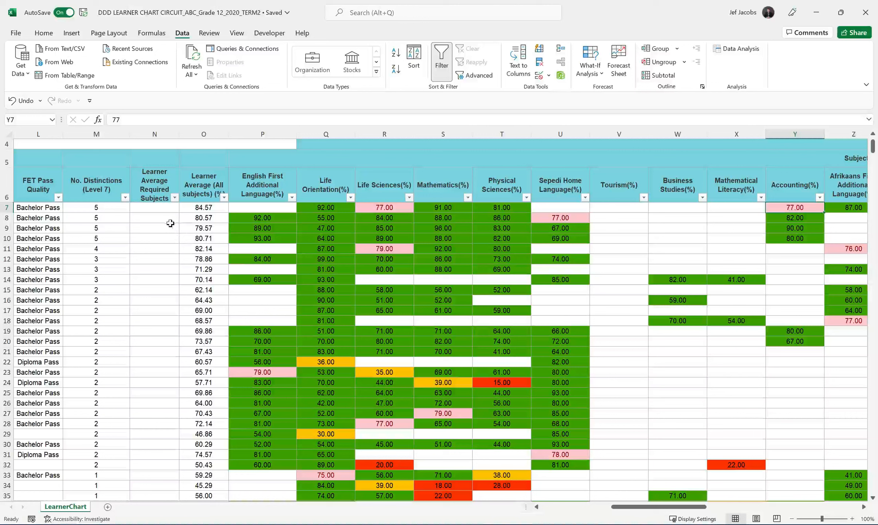
{"action": "left_click", "coordinate": [159, 208]}
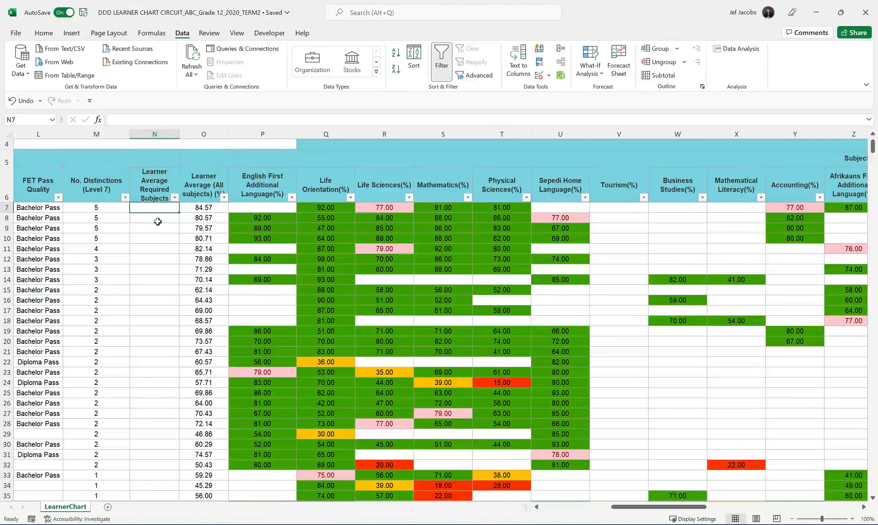
{"action": "left_click", "coordinate": [158, 189]}
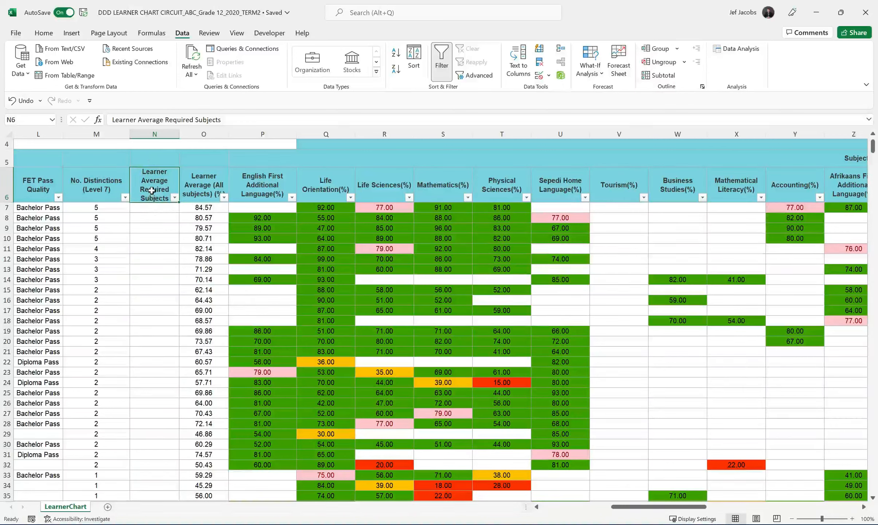
{"action": "type", "text": "Near "}
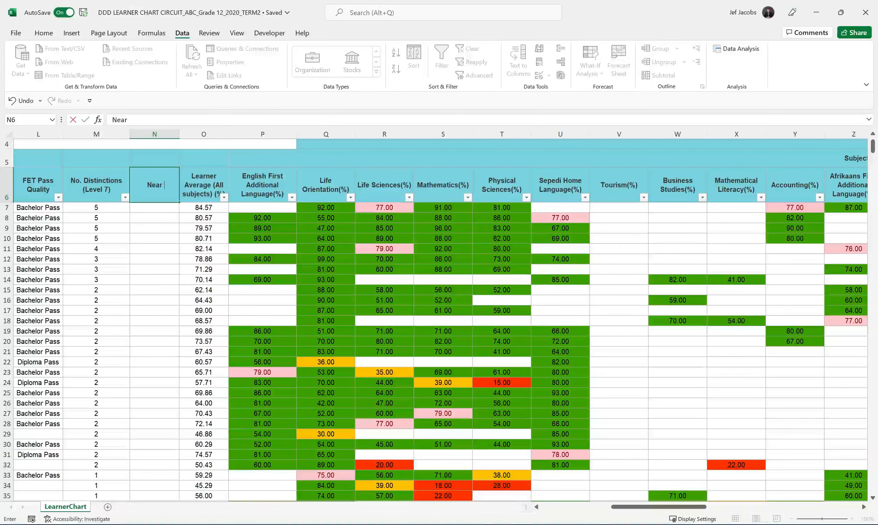
{"action": "type", "text": "Distinction"}
{"action": "key", "text": "Return"}
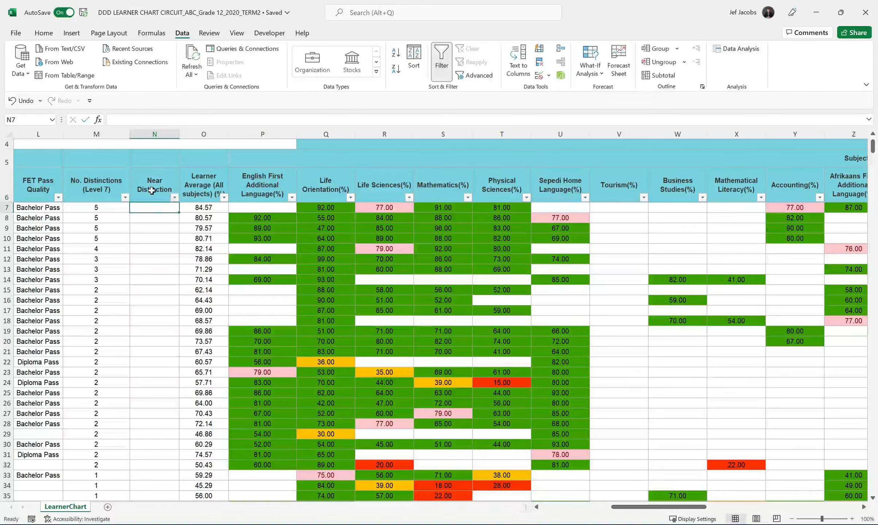
{"action": "left_click", "coordinate": [151, 190]}
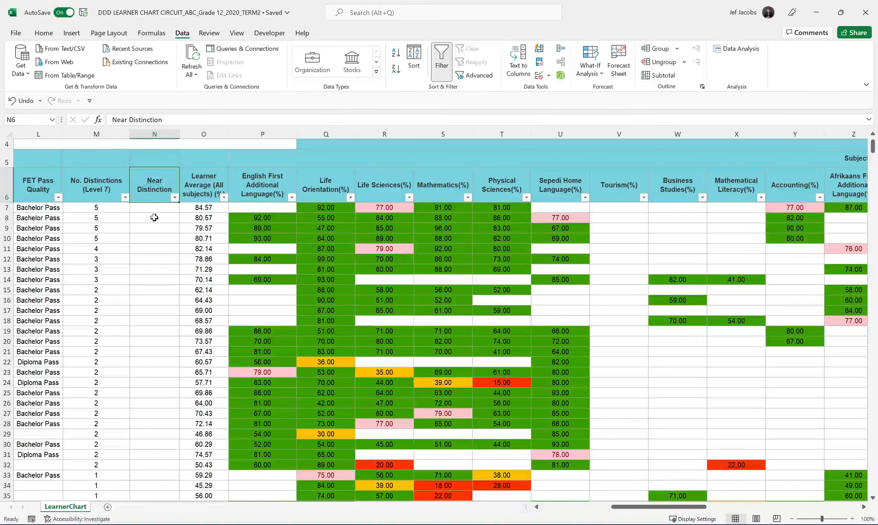
Step: Begin a COUNTIFS formula in N7 with the first learner's subject marks P7:AK7 as the first criteria range
{"action": "left_click", "coordinate": [154, 206]}
{"action": "left_click", "coordinate": [154, 206]}
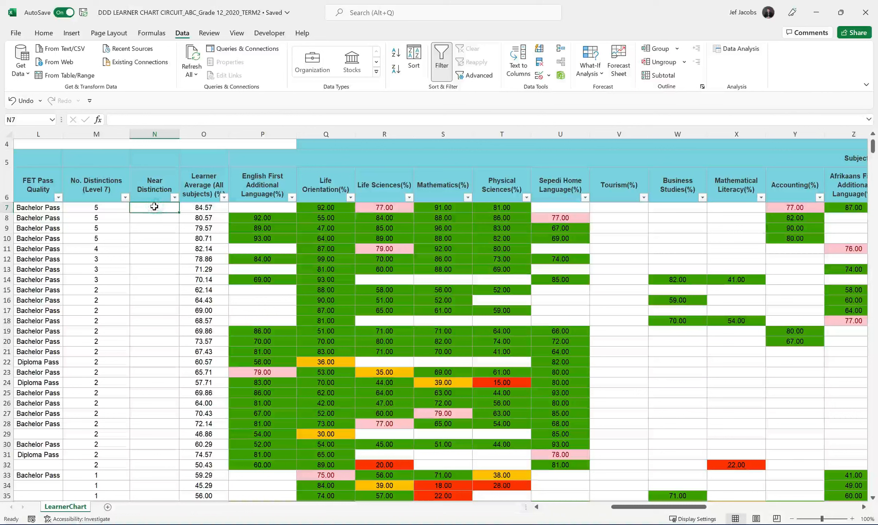
{"action": "type", "text": "="}
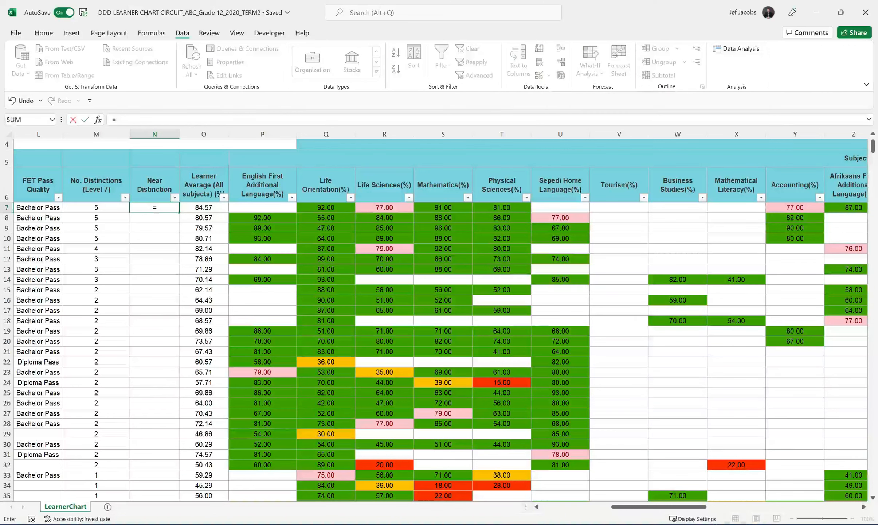
{"action": "type", "text": "counti"}
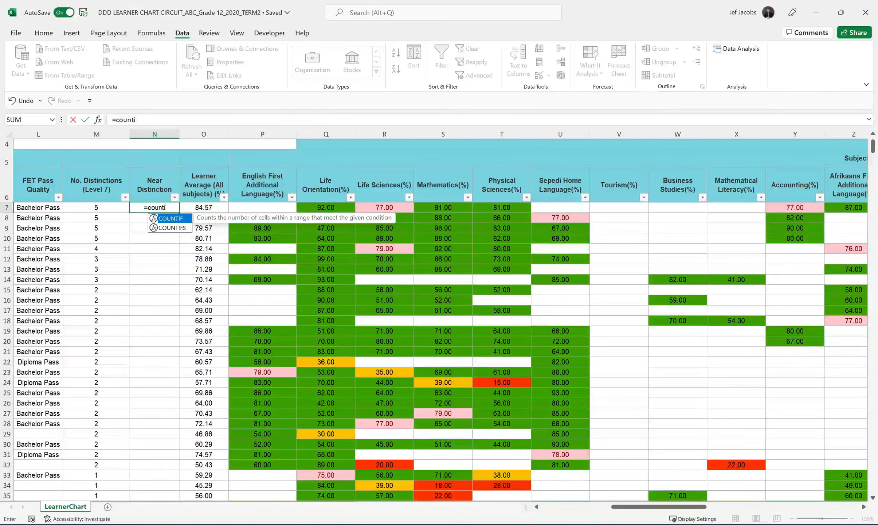
{"action": "key", "text": "BackSpace"}
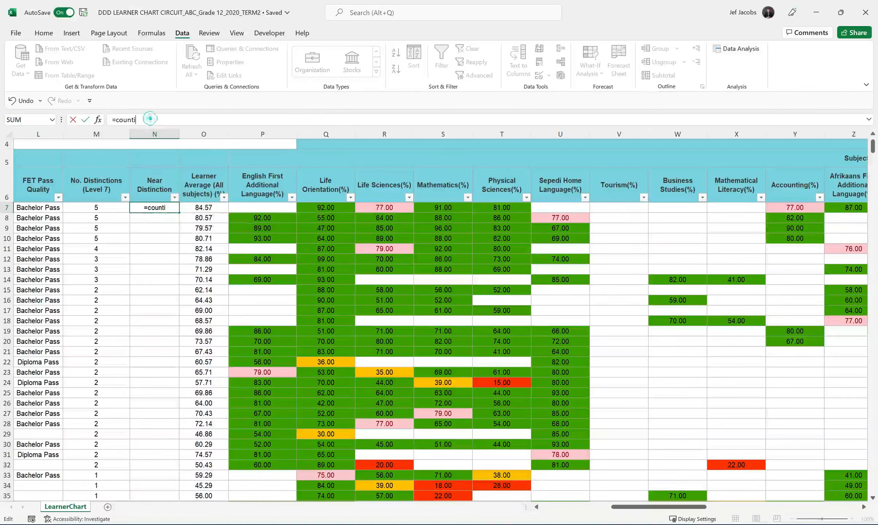
{"action": "type", "text": "IFS"}
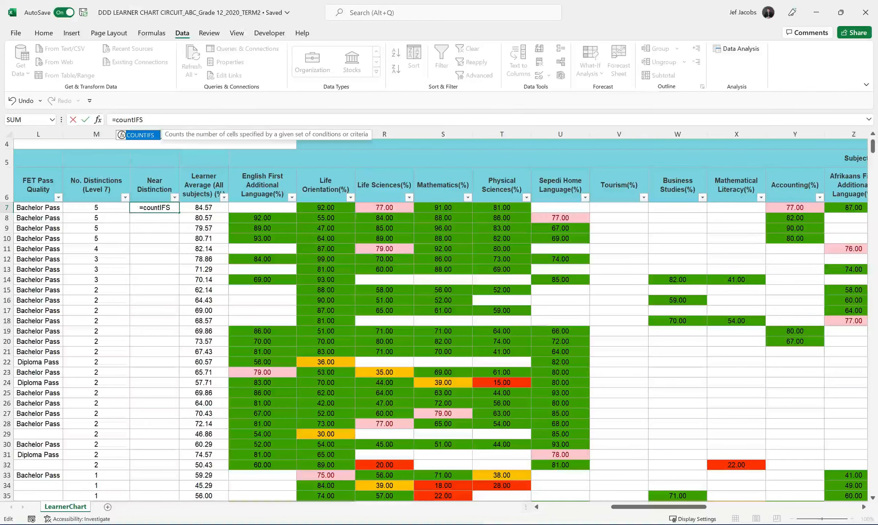
{"action": "type", "text": "("}
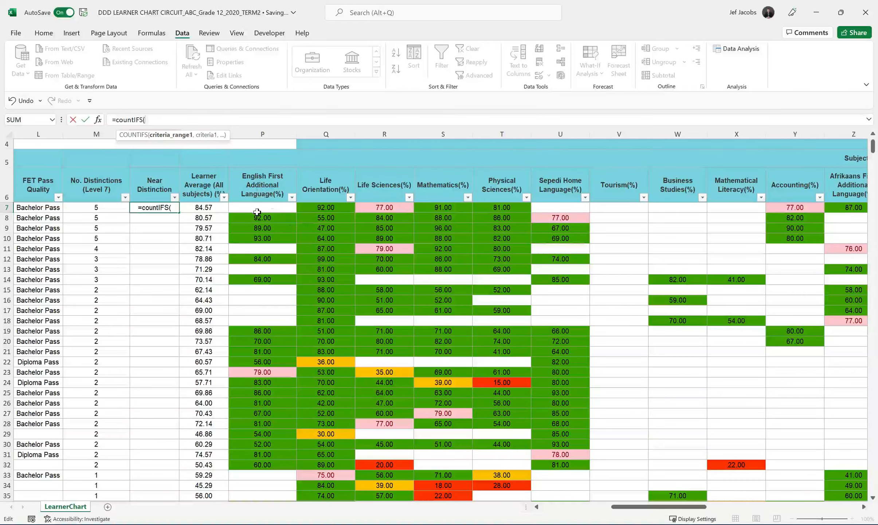
{"action": "left_click_drag", "start_coordinate": [253, 207], "coordinate": [411, 208]}
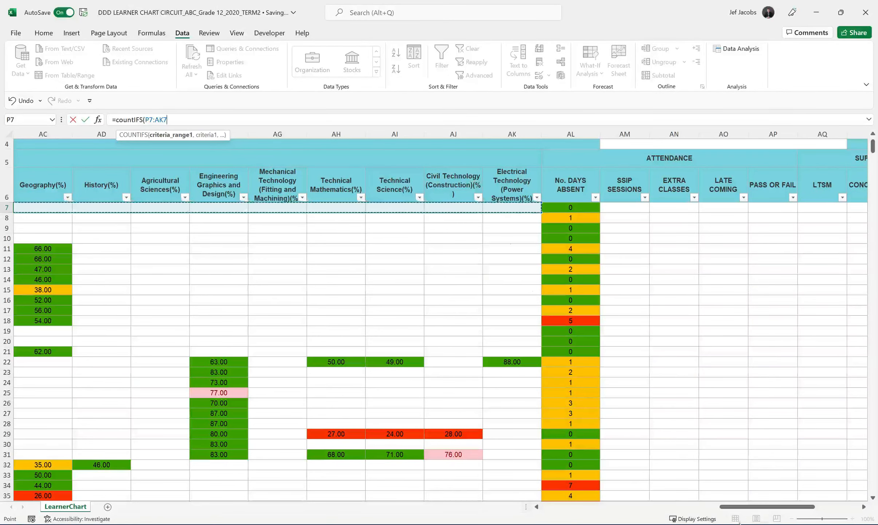
{"action": "left_click_drag", "start_coordinate": [736, 507], "coordinate": [619, 479]}
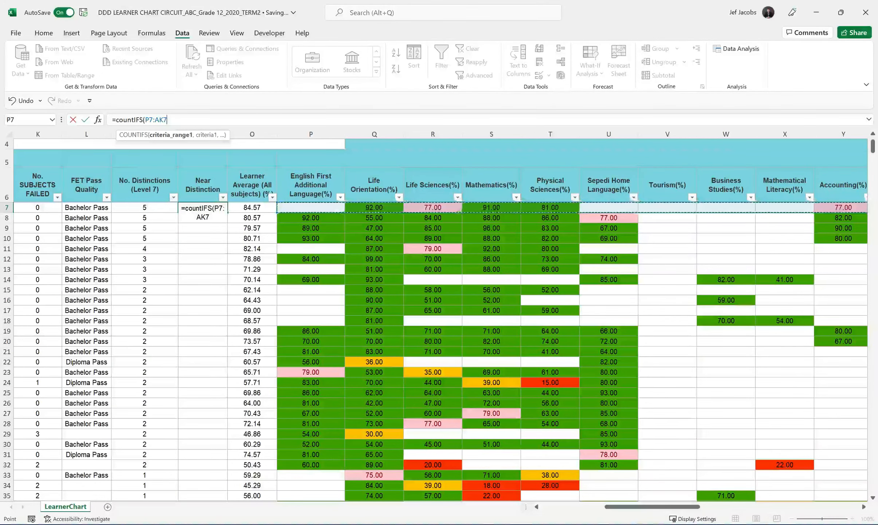
Step: Add the first criterion ">=75" to the COUNTIFS formula in N7
{"action": "type", "text": ","}
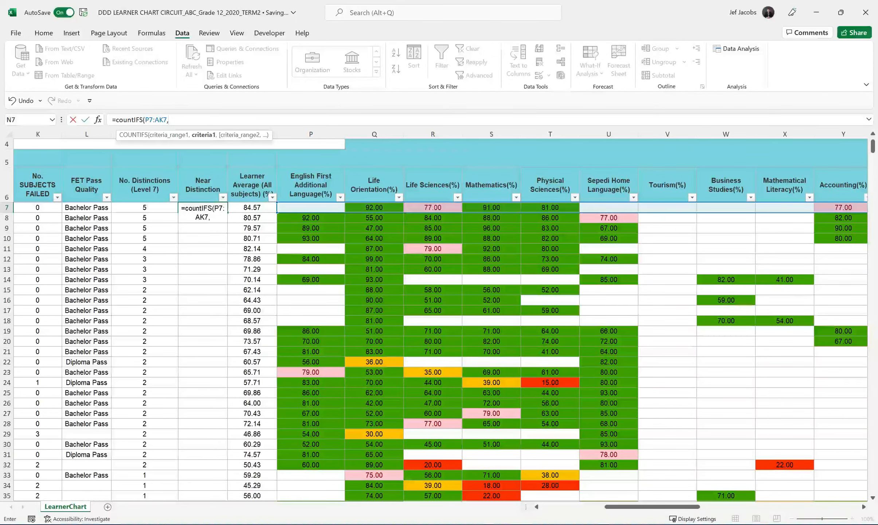
{"action": "key", "text": "BackSpace"}
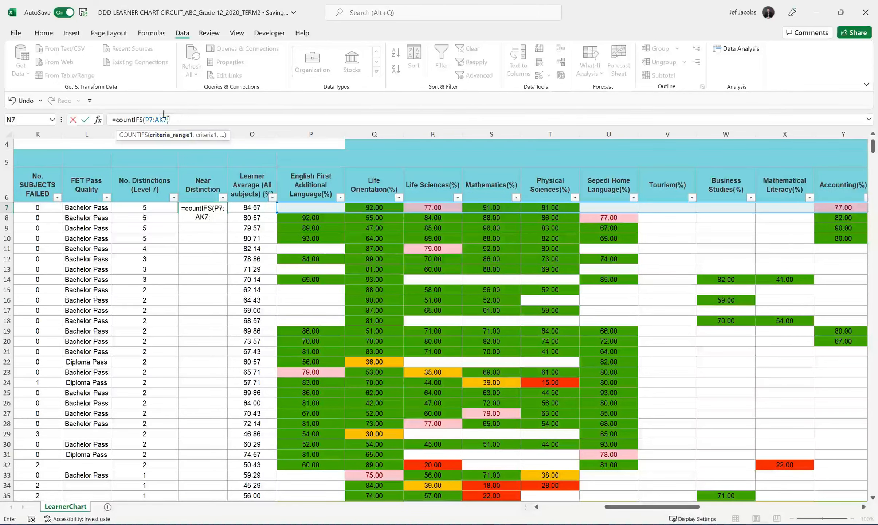
{"action": "type", "text": ","}
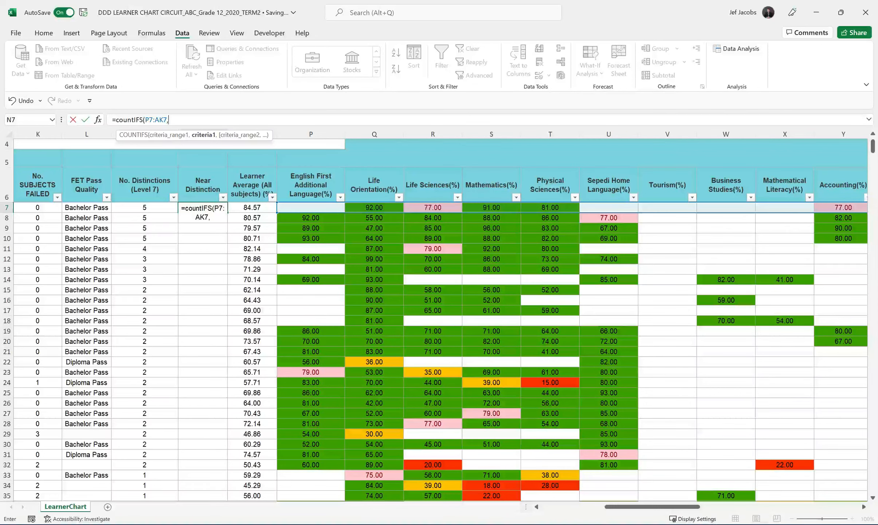
{"action": "type", "text": "\""}
{"action": "type", "text": ">=75\","}
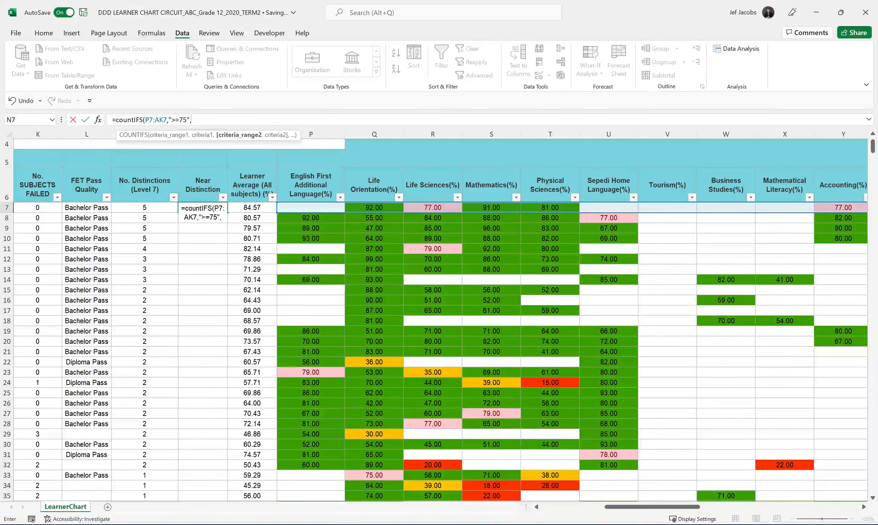
Step: Complete the N7 formula with P7:AK7 as the second criteria range and "<80" as its criterion
{"action": "type", "text": "P7"}
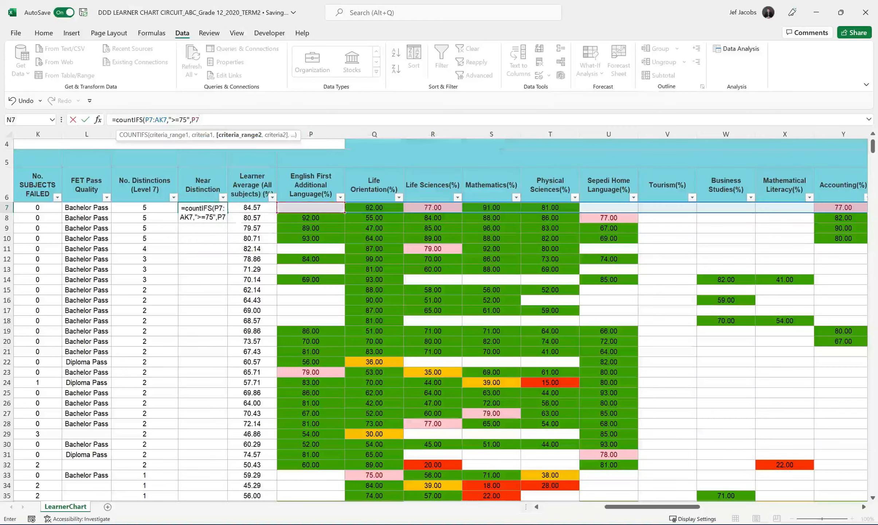
{"action": "type", "text": ":"}
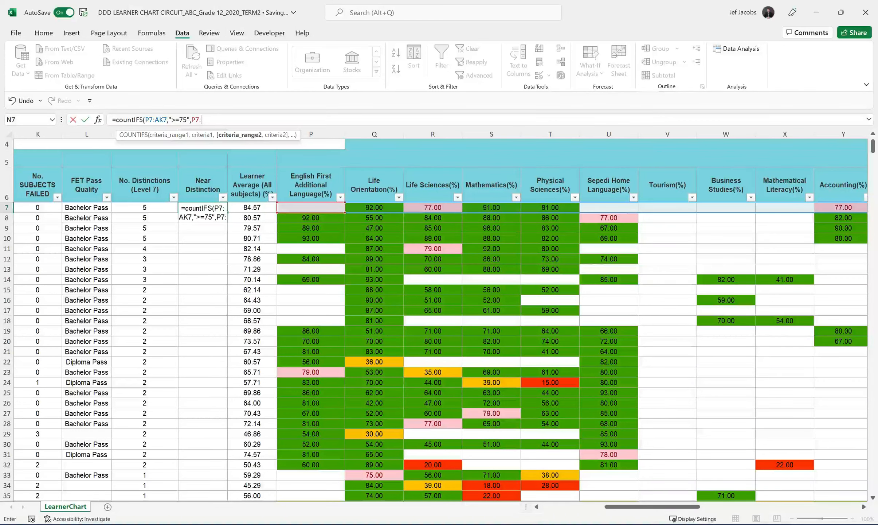
{"action": "type", "text": "AK"}
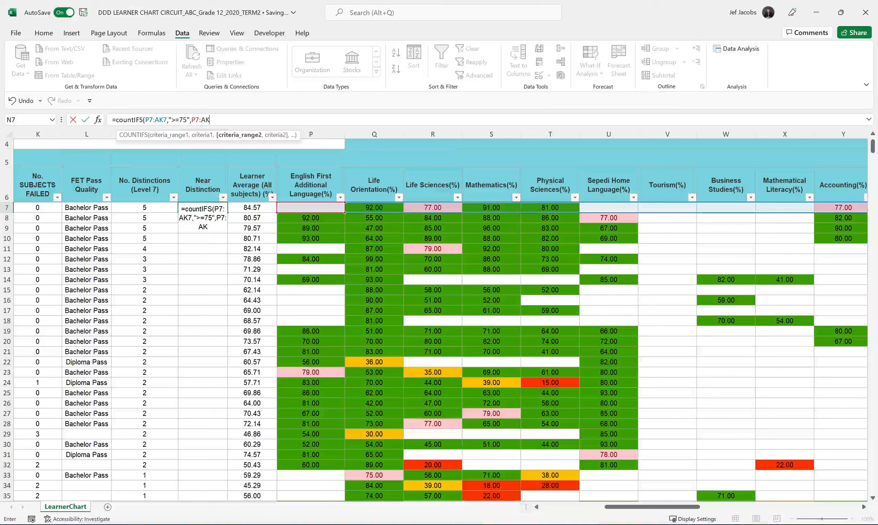
{"action": "type", "text": "7"}
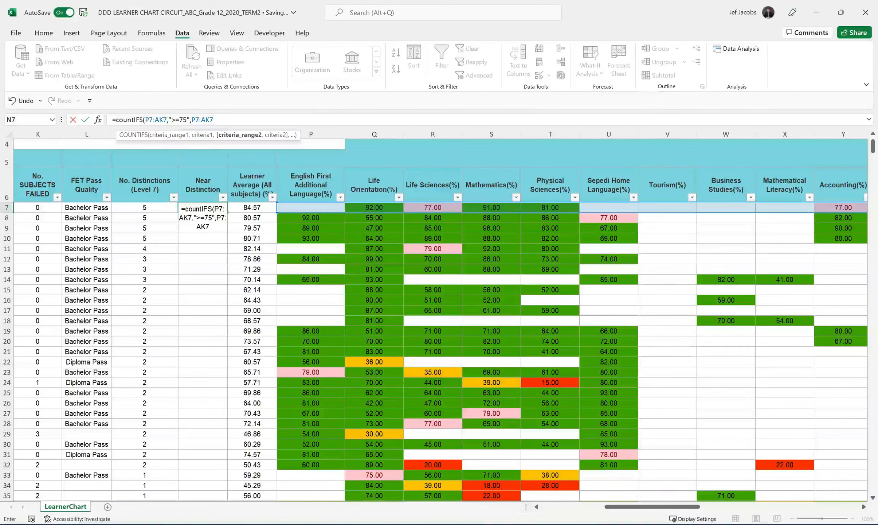
{"action": "type", "text": ","}
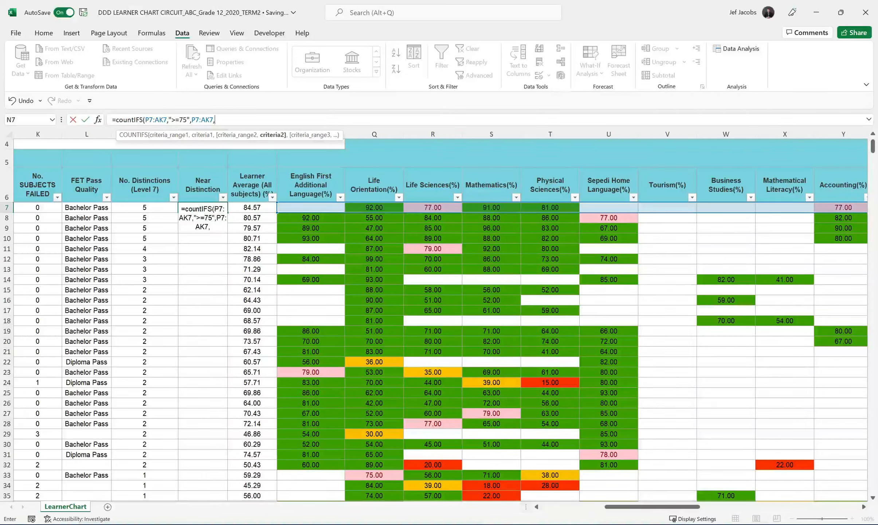
{"action": "type", "text": "\""}
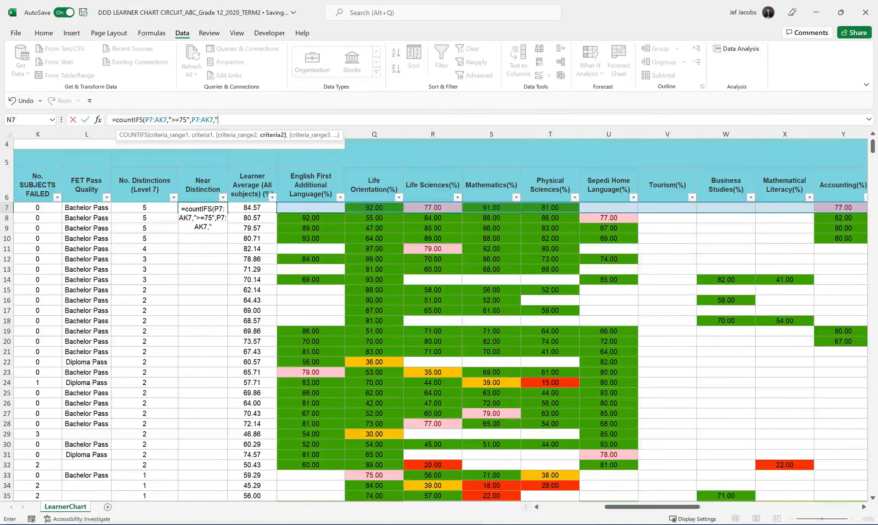
{"action": "type", "text": "<80"}
{"action": "type", "text": "\")"}
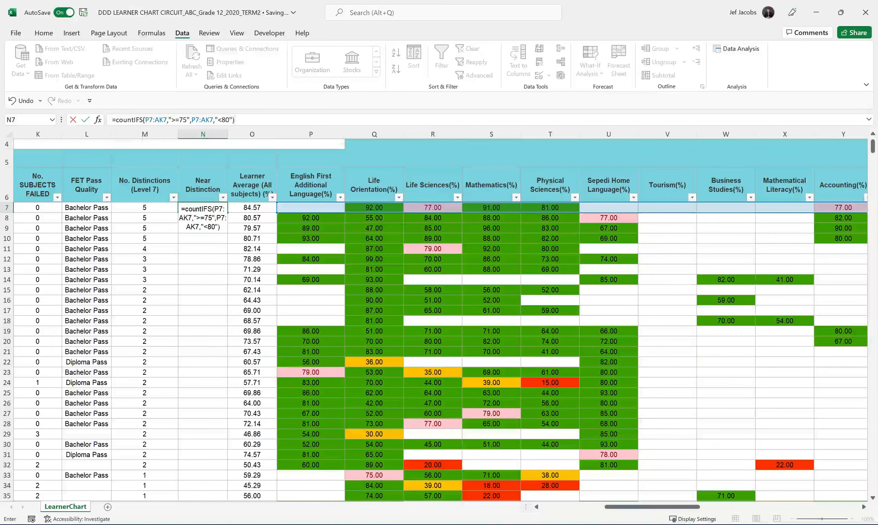
{"action": "key", "text": "Return"}
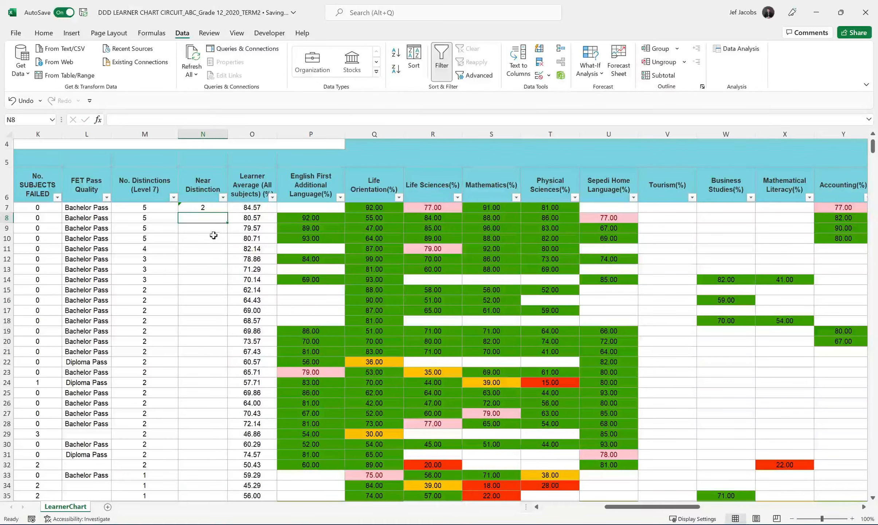
Step: Check N7's count against the row's highlighted marks and fill the COUNTIFS formula down the Near Distinction column to row 872
{"action": "left_click", "coordinate": [215, 207]}
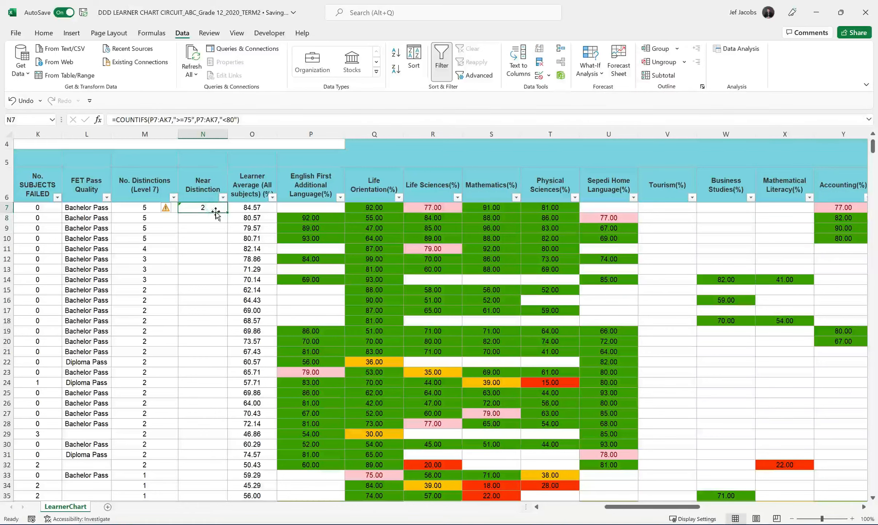
{"action": "left_click", "coordinate": [439, 207]}
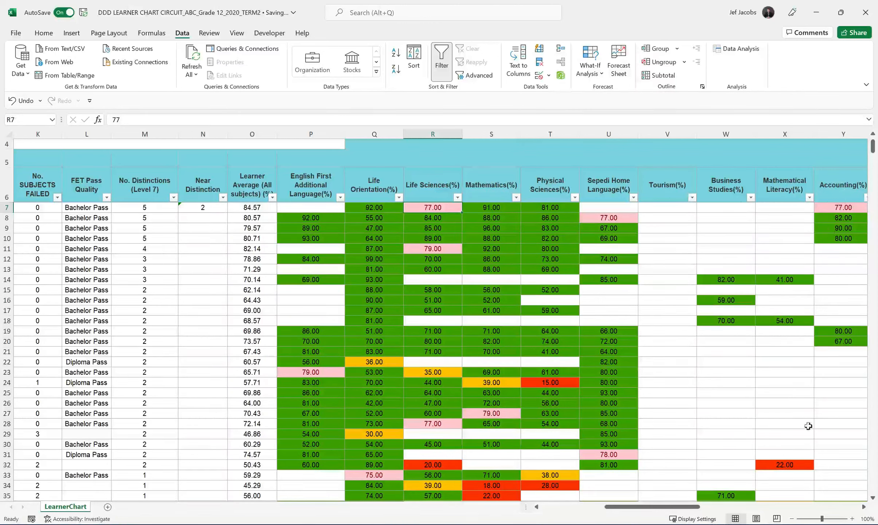
{"action": "left_click_drag", "start_coordinate": [651, 508], "coordinate": [626, 506]}
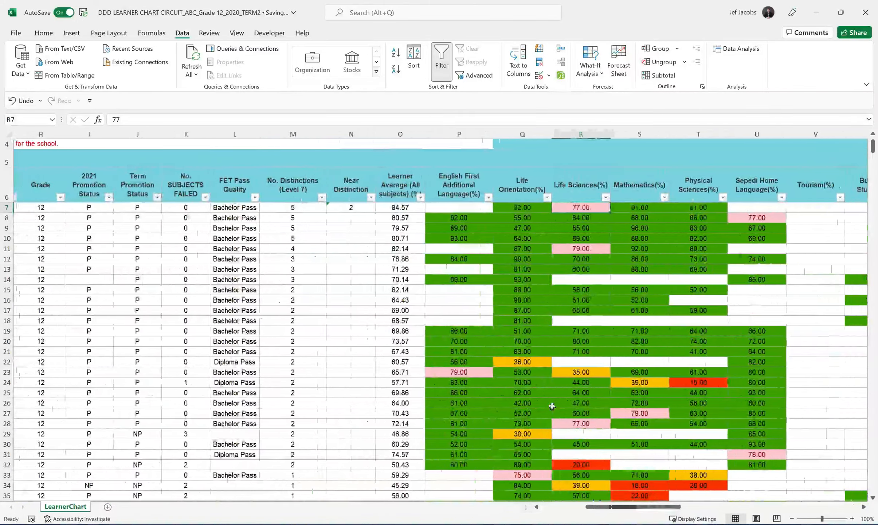
{"action": "left_click", "coordinate": [361, 211]}
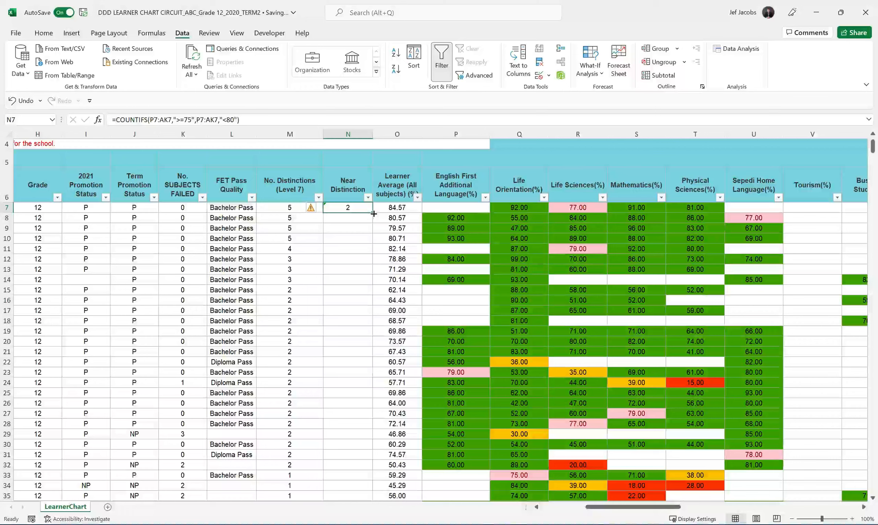
{"action": "left_click_drag", "start_coordinate": [372, 212], "coordinate": [344, 465]}
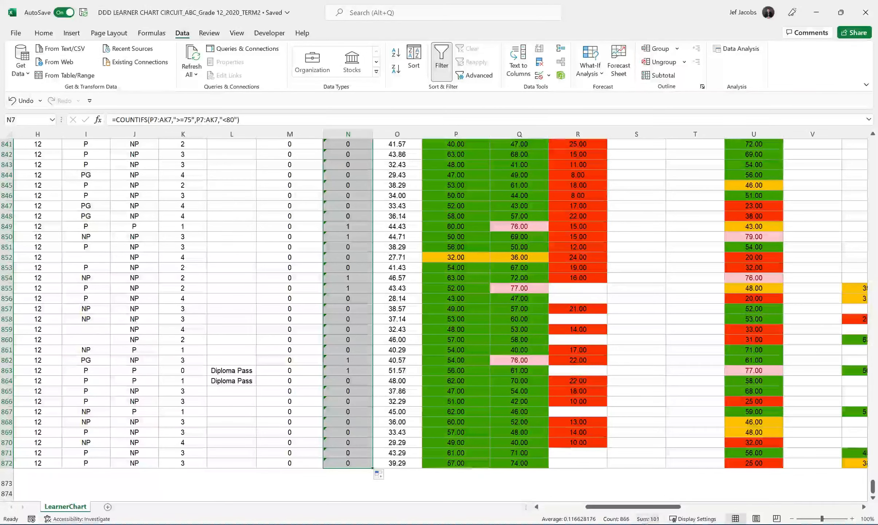
{"action": "scroll", "coordinate": [354, 373], "scroll_direction": "up", "scroll_amount": 10}
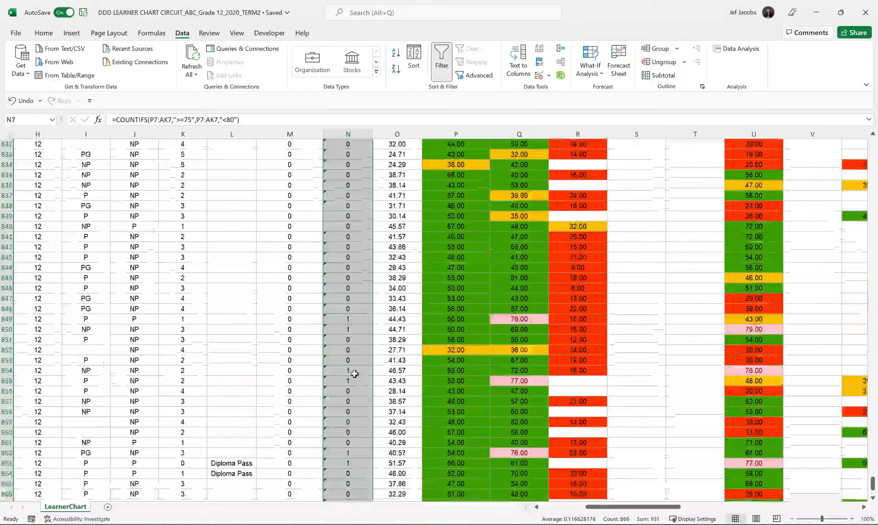
{"action": "scroll", "coordinate": [354, 373], "scroll_direction": "up", "scroll_amount": 4}
{"action": "left_click", "coordinate": [369, 276]}
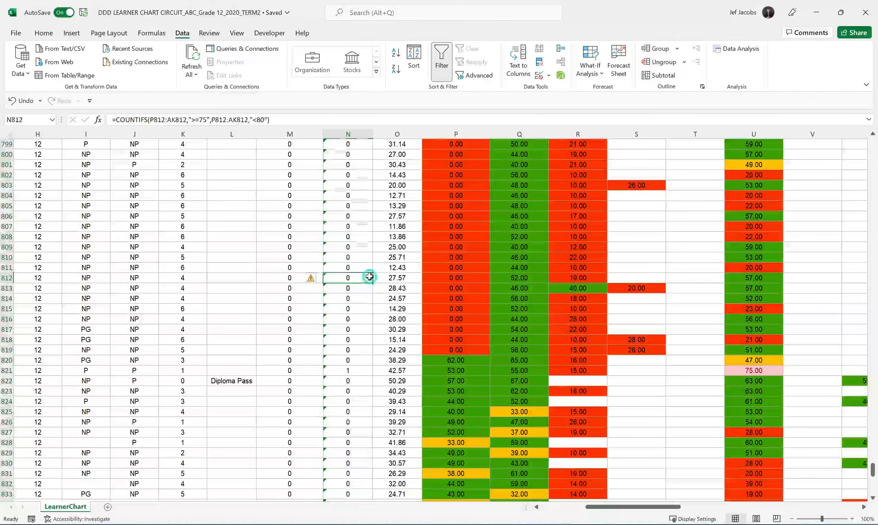
{"action": "key", "text": "ctrl+Up"}
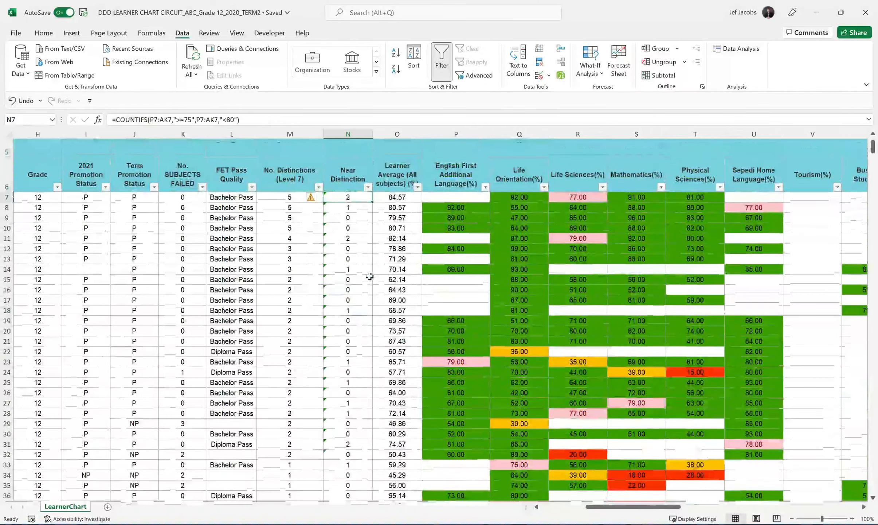
Step: Sort the learners by Near Distinction from largest to smallest and select the non-zero counts in N7:N96
{"action": "left_click", "coordinate": [296, 198]}
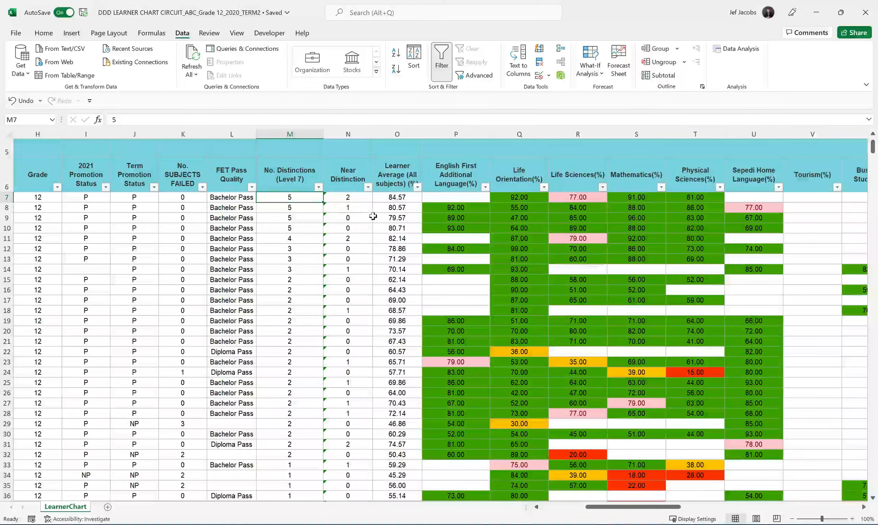
{"action": "left_click", "coordinate": [368, 187]}
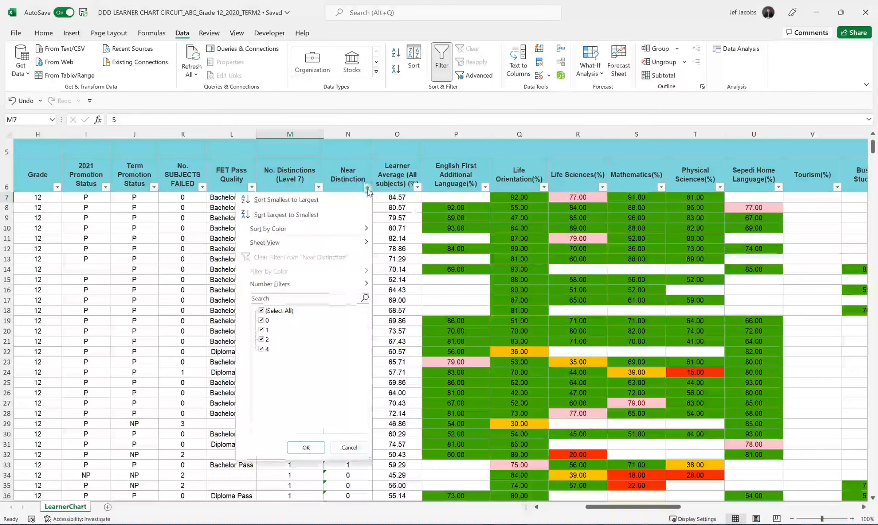
{"action": "left_click", "coordinate": [327, 214]}
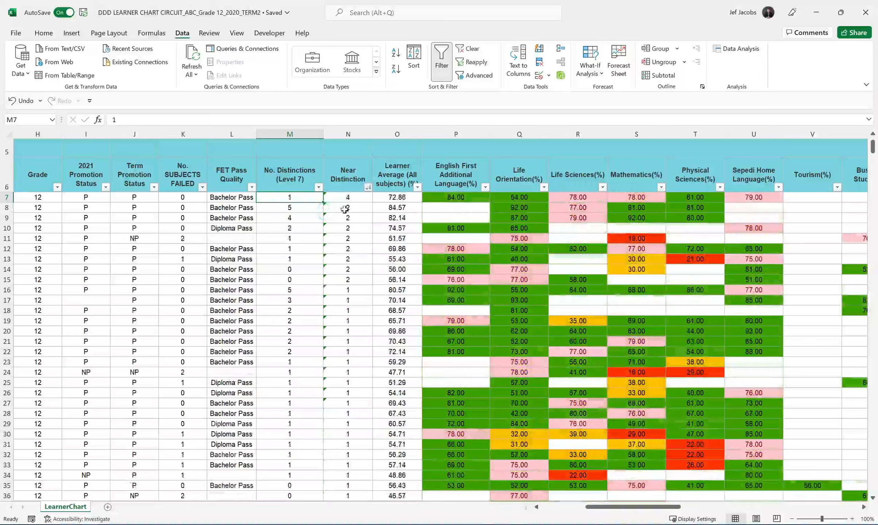
{"action": "left_click", "coordinate": [359, 196]}
{"action": "mouse_move", "coordinate": [359, 196]}
{"action": "left_mouse_down"}
{"action": "mouse_move", "coordinate": [345, 499]}
{"action": "mouse_move", "coordinate": [372, 489]}
{"action": "mouse_move", "coordinate": [365, 497]}
{"action": "mouse_move", "coordinate": [347, 448]}
{"action": "mouse_move", "coordinate": [337, 251]}
{"action": "mouse_move", "coordinate": [344, 197]}
{"action": "left_mouse_up"}
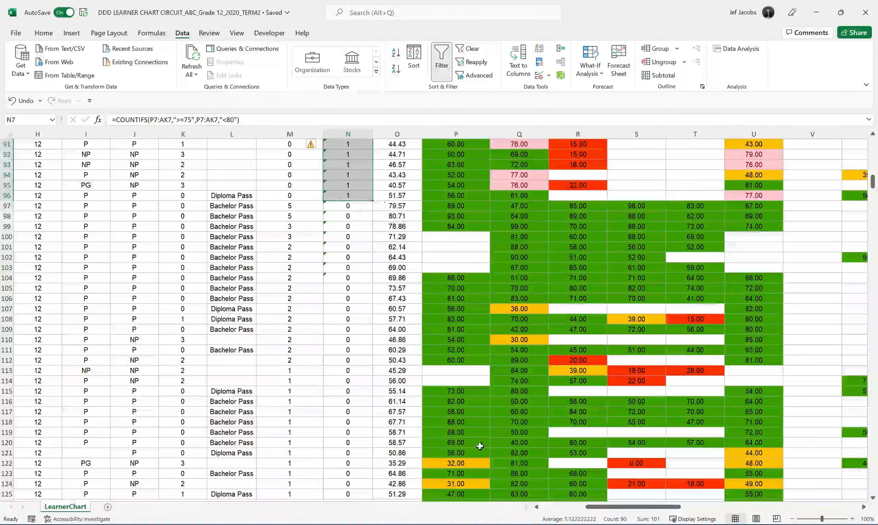